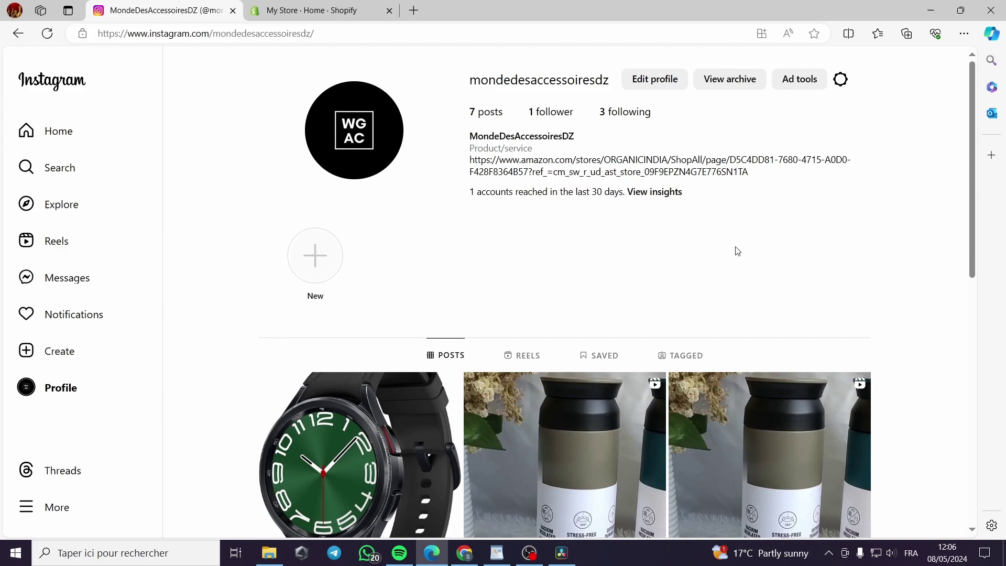
# Browse the profile grid and open the money reel to read its caption
pyautogui.scroll(-3, 702, 278)
pyautogui.scroll(3, 701, 280)
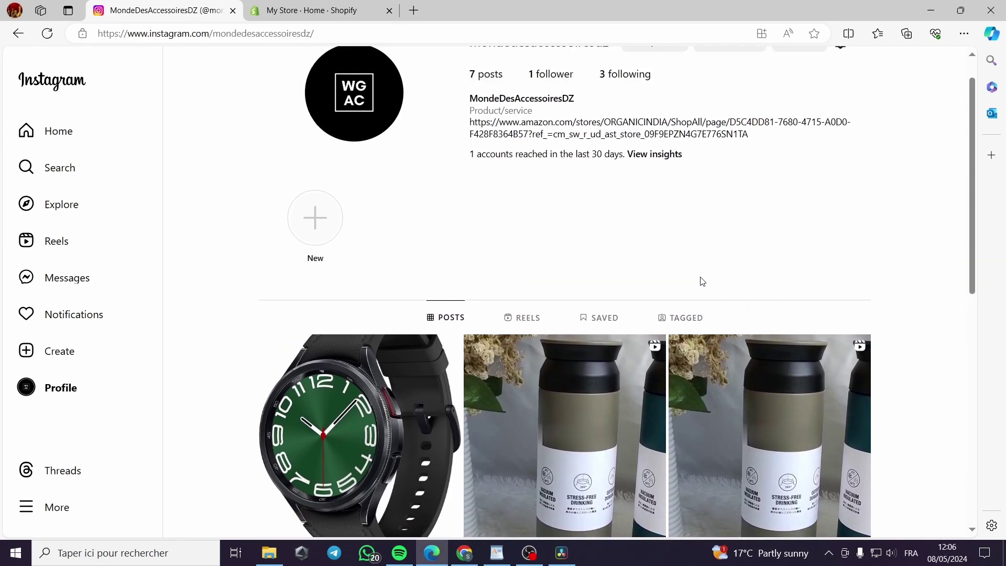
pyautogui.scroll(-2, 701, 293)
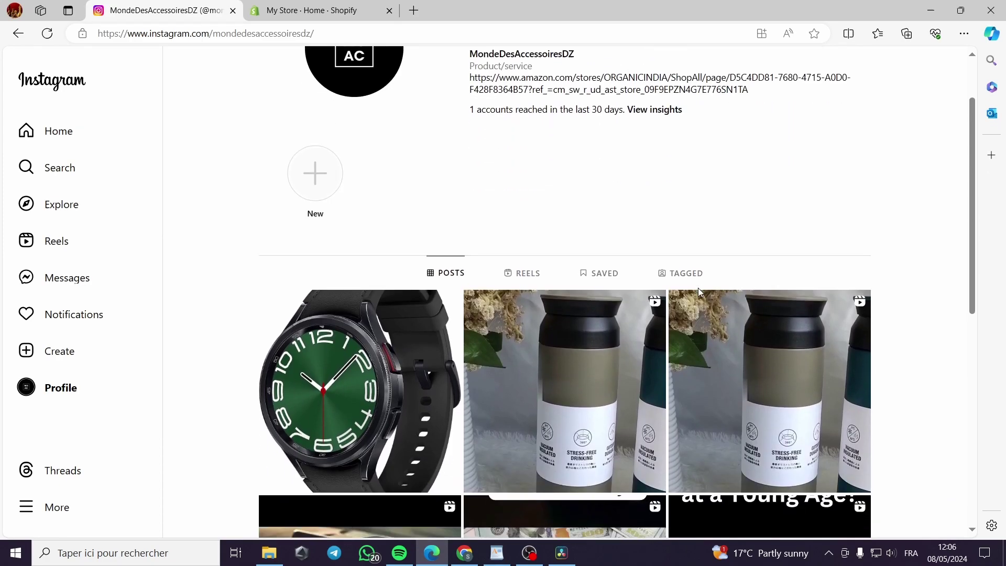
pyautogui.scroll(2, 701, 293)
pyautogui.scroll(-2, 681, 293)
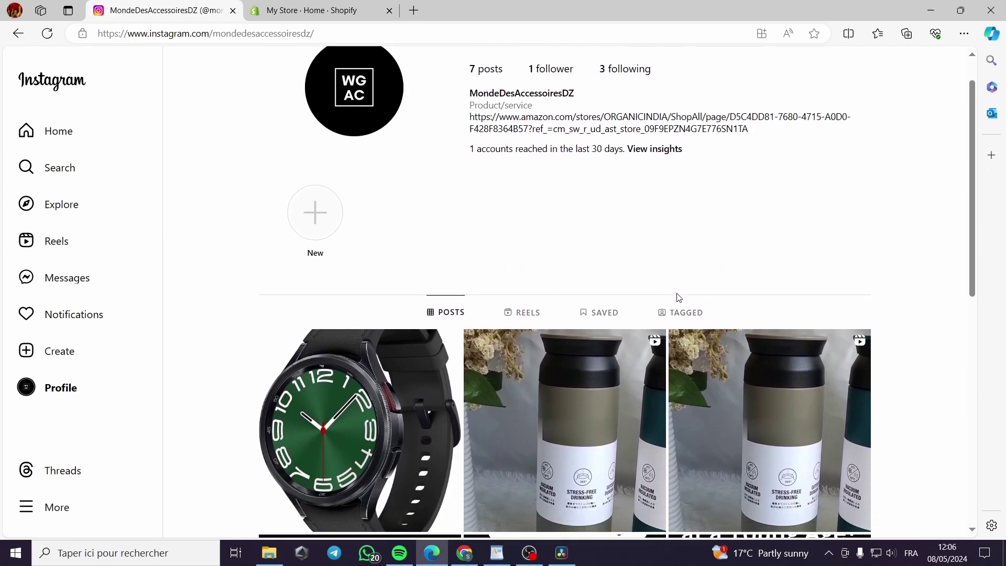
pyautogui.scroll(-2, 446, 240)
pyautogui.scroll(3, 446, 239)
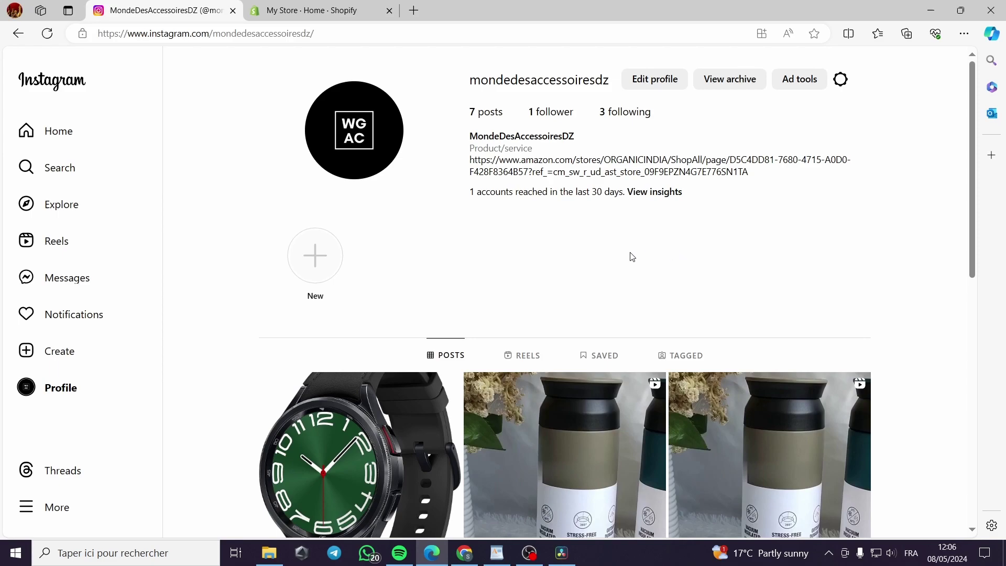
pyautogui.scroll(-1, 632, 257)
pyautogui.scroll(1, 632, 256)
pyautogui.scroll(-2, 615, 321)
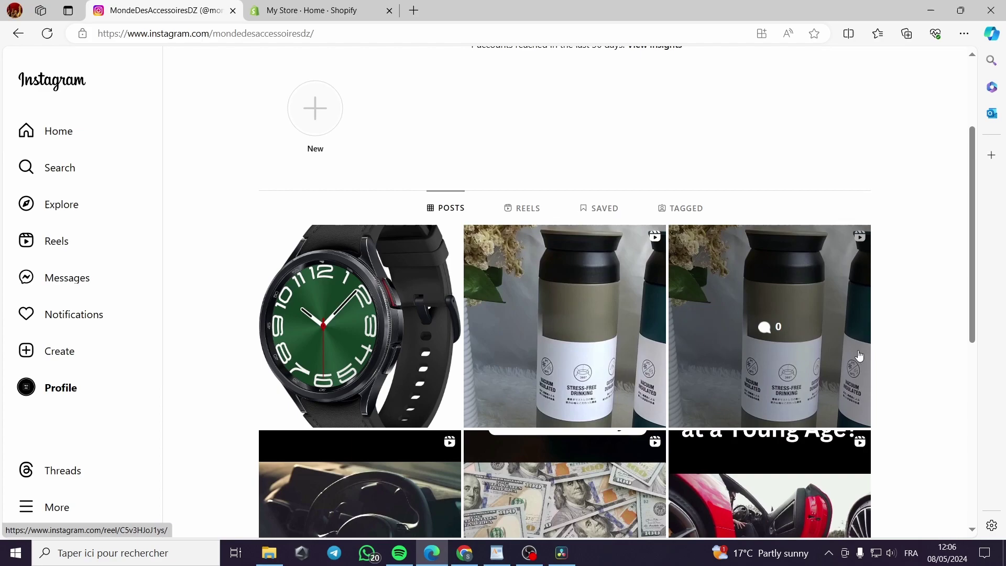
pyautogui.scroll(-4, 856, 352)
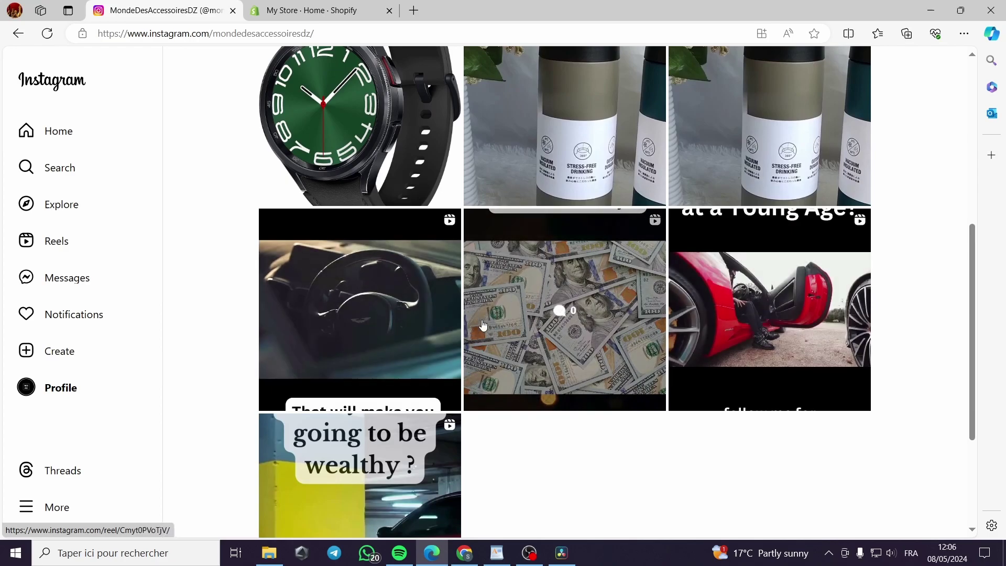
pyautogui.scroll(1, 513, 297)
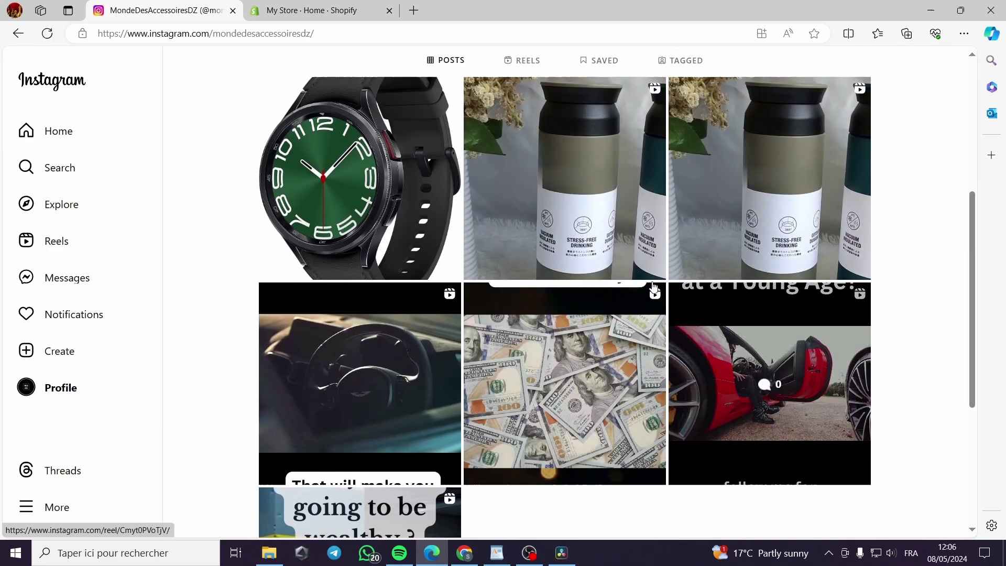
pyautogui.scroll(1, 901, 356)
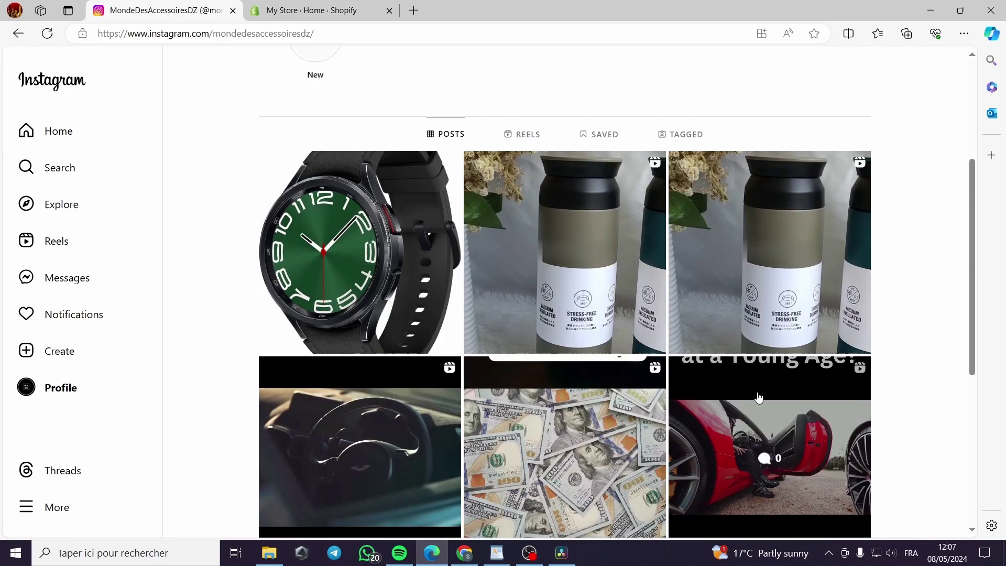
pyautogui.scroll(-2, 900, 355)
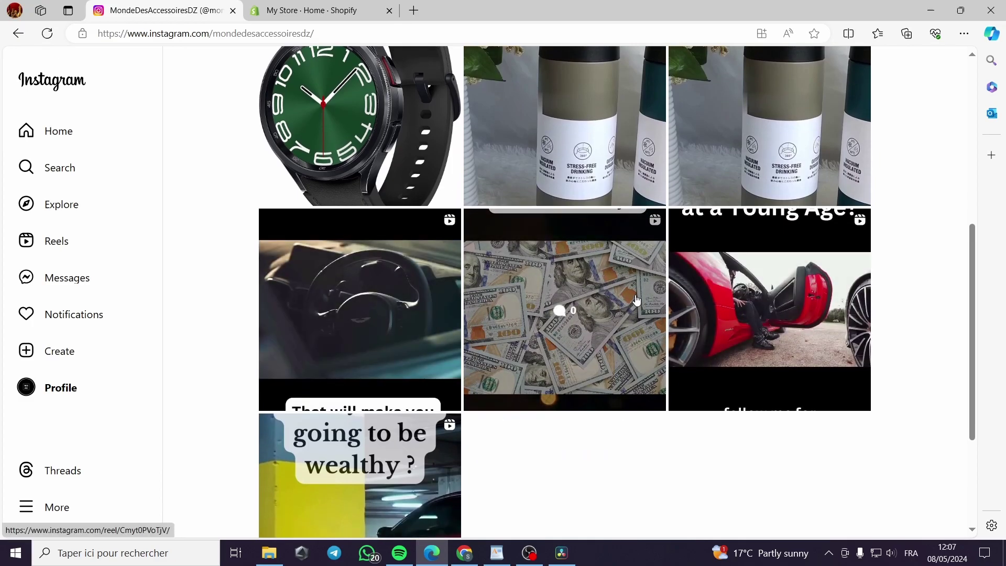
pyautogui.click(609, 331)
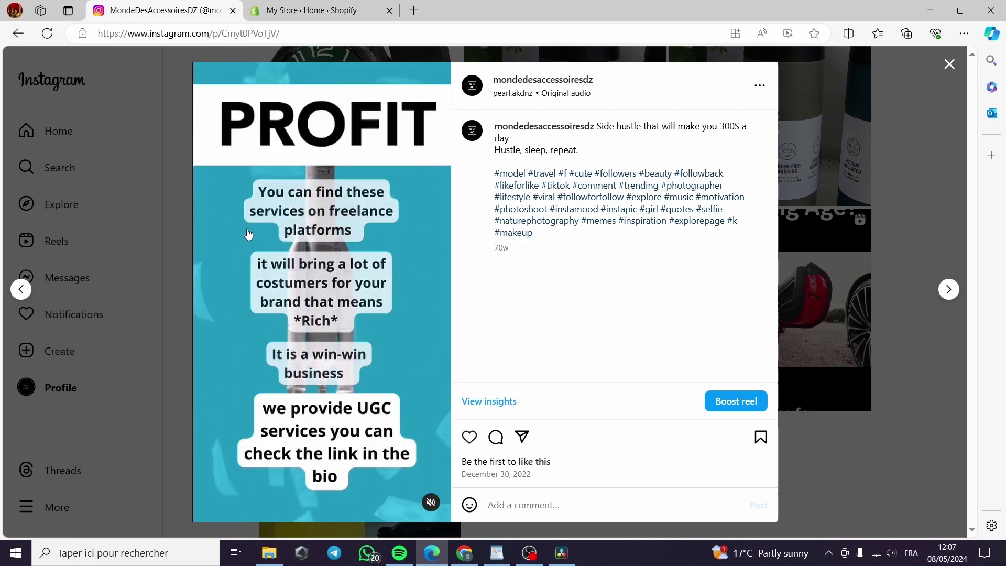
pyautogui.click(842, 200)
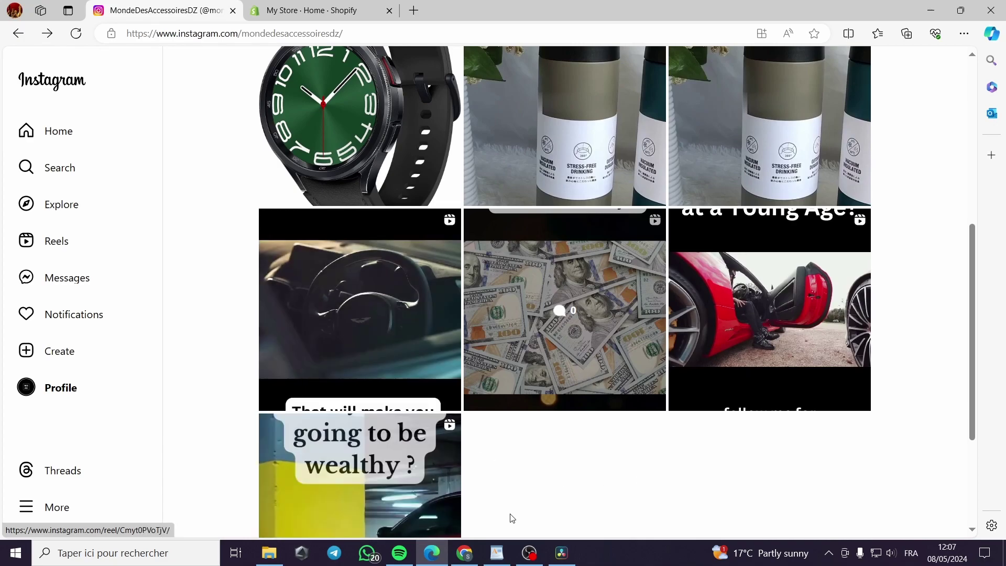
# Return to the top of the profile and show the Post and Live video create options
pyautogui.scroll(7, 539, 325)
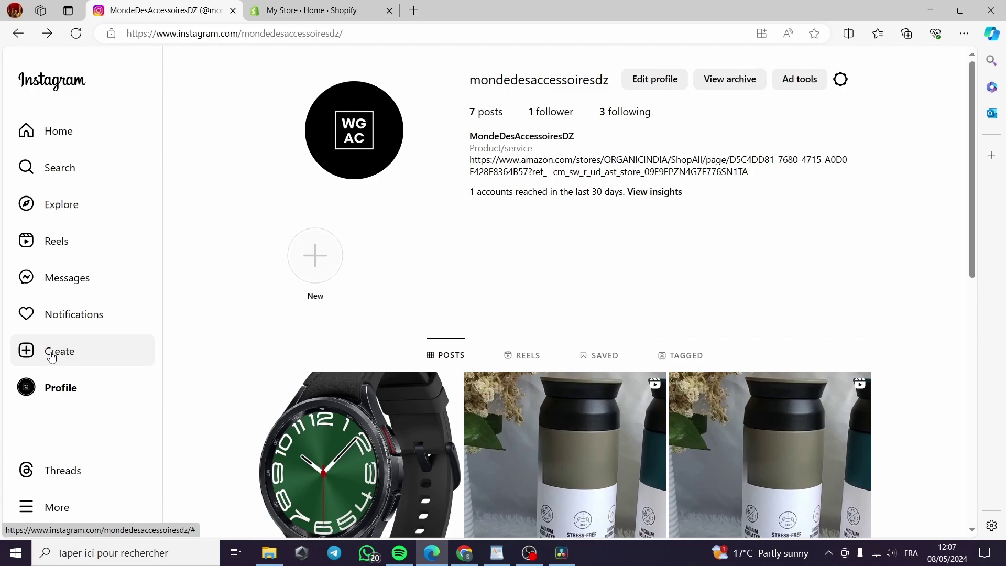
pyautogui.click(52, 357)
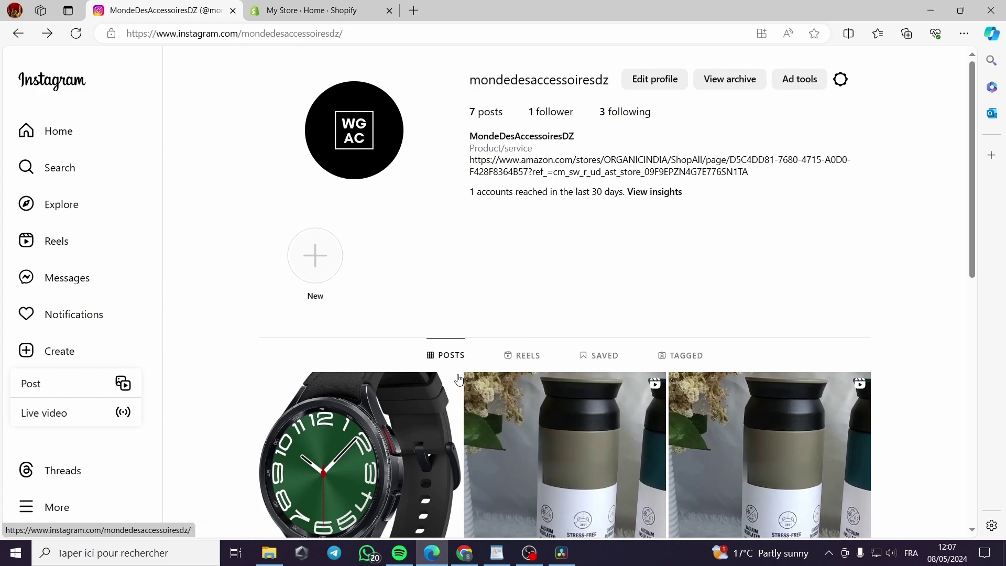
pyautogui.moveTo(463, 559)
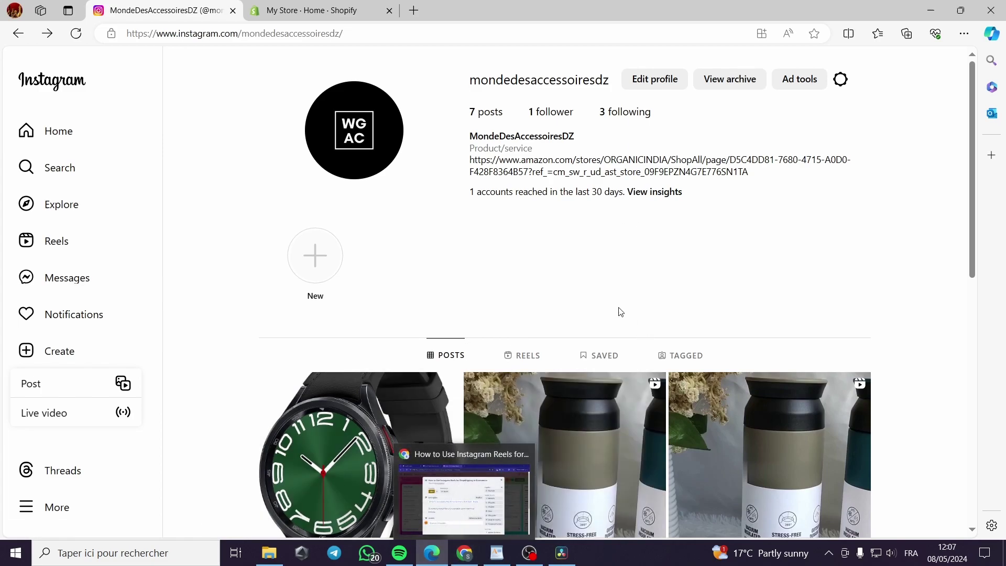
# Switch to the Canva design and scroll down to Method 2, then back to Method 1
pyautogui.click(543, 238)
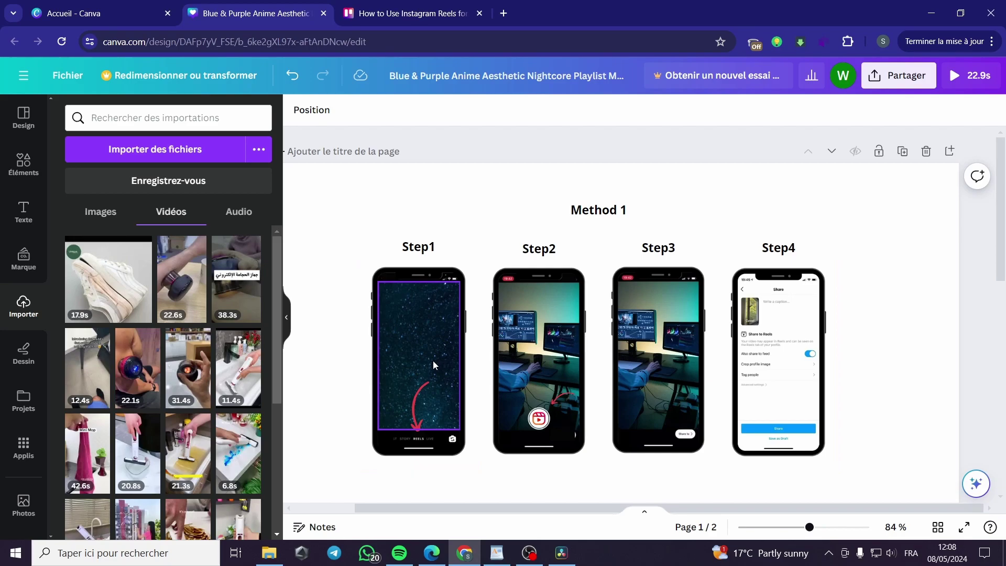
pyautogui.scroll(-6, 827, 348)
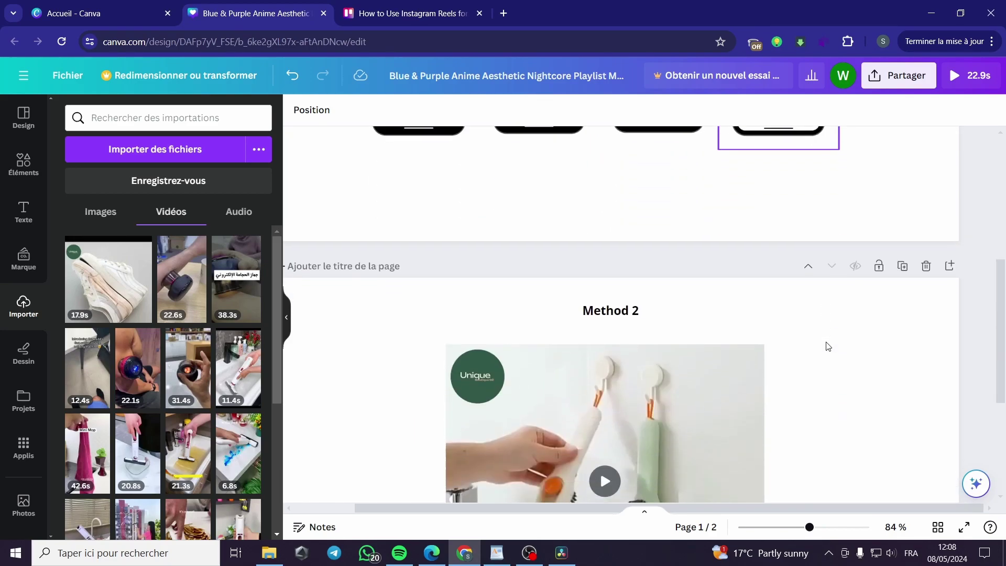
pyautogui.scroll(-2, 827, 348)
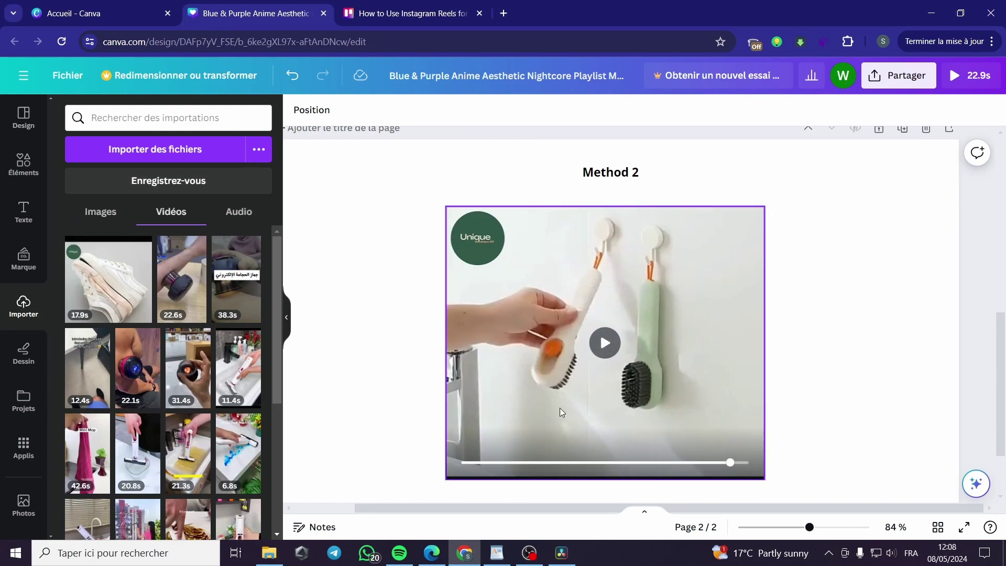
pyautogui.scroll(-1, 692, 434)
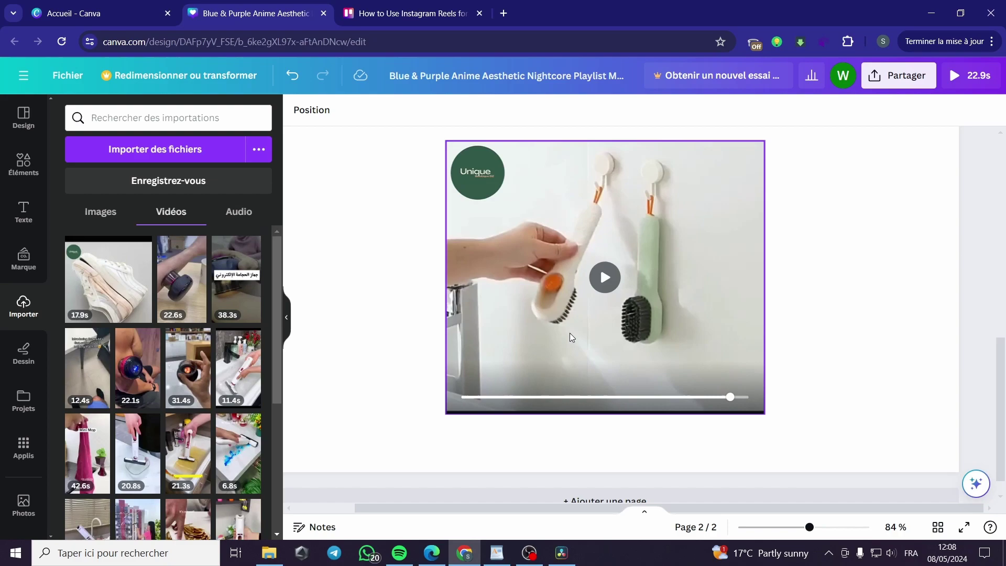
pyautogui.scroll(1, 741, 386)
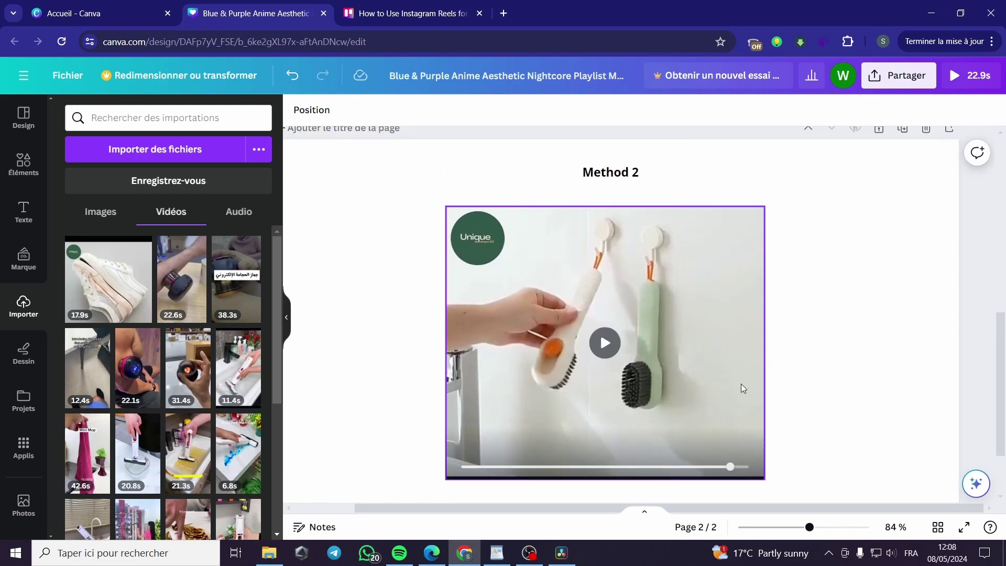
pyautogui.scroll(5, 871, 416)
pyautogui.scroll(2, 871, 415)
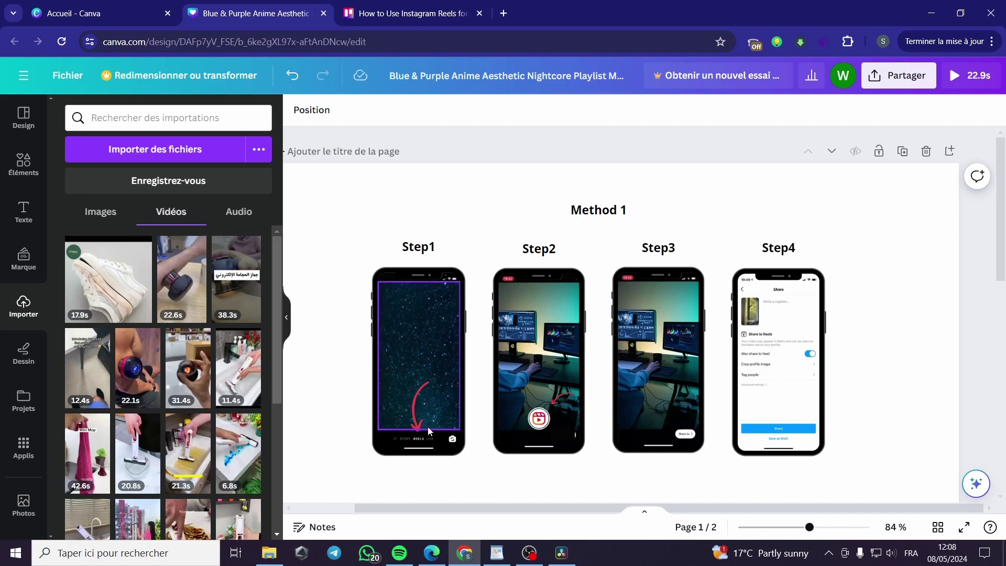
# Scroll the Canva canvas until the Step1, Step2 and Step3 phone mockups are visible
pyautogui.scroll(3, 431, 426)
pyautogui.scroll(3, 431, 425)
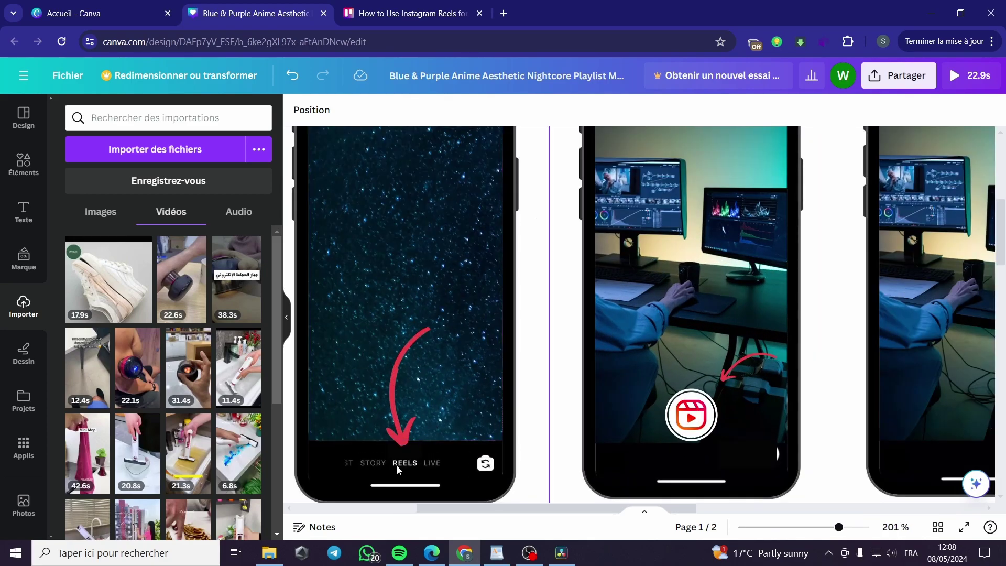
pyautogui.scroll(2, 416, 423)
pyautogui.scroll(-2, 427, 315)
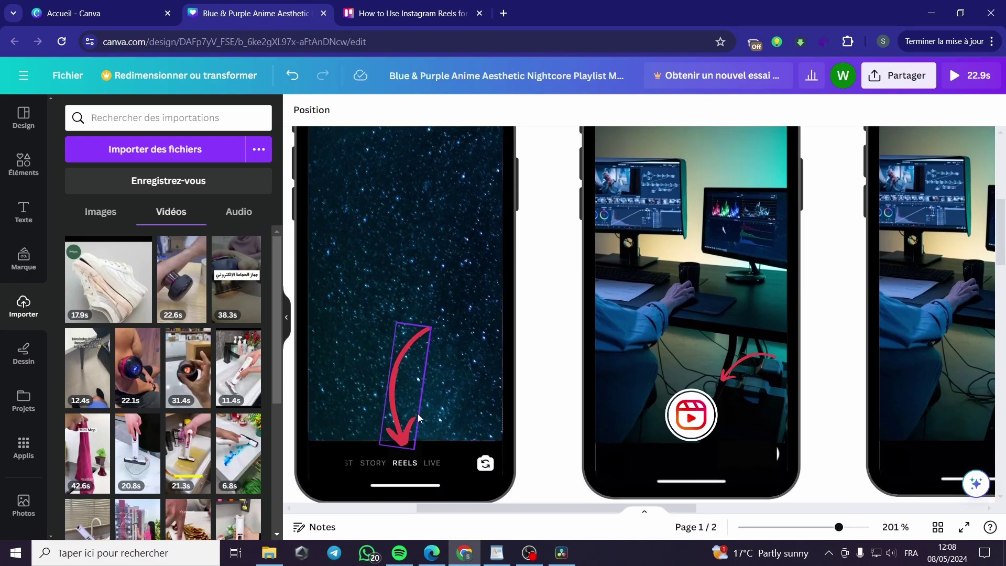
pyautogui.scroll(-2, 416, 423)
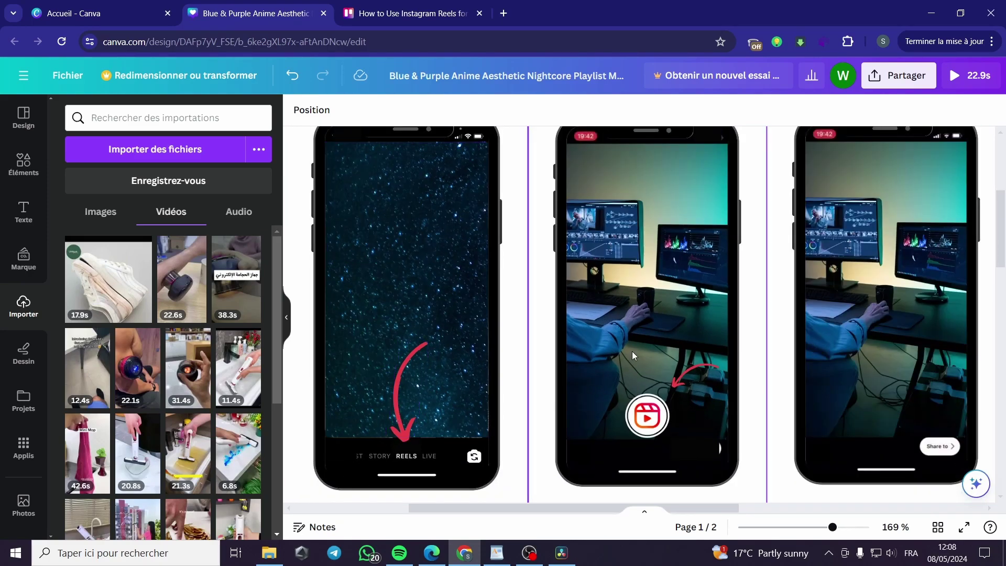
pyautogui.scroll(-1, 627, 414)
pyautogui.scroll(1, 647, 194)
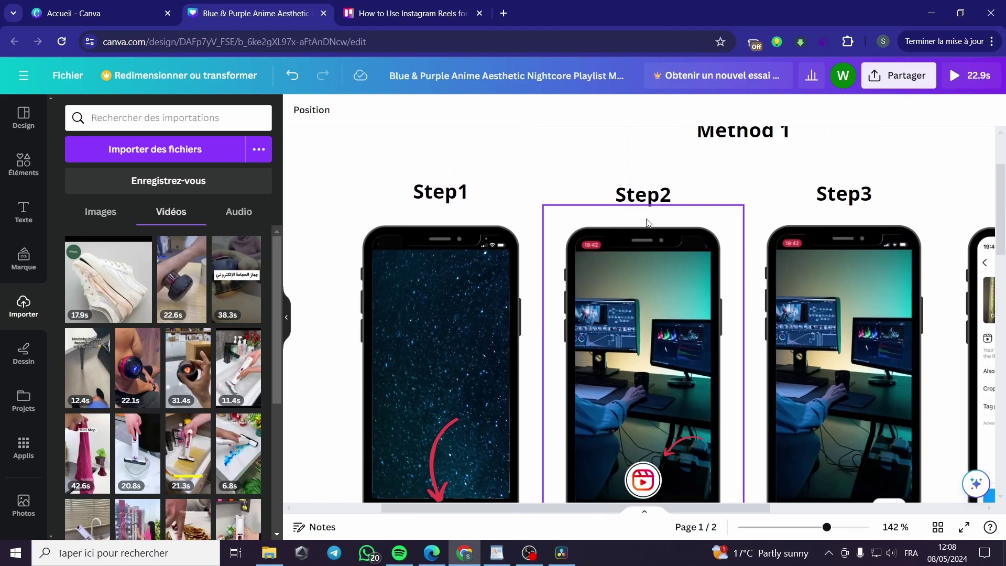
pyautogui.scroll(-1, 639, 252)
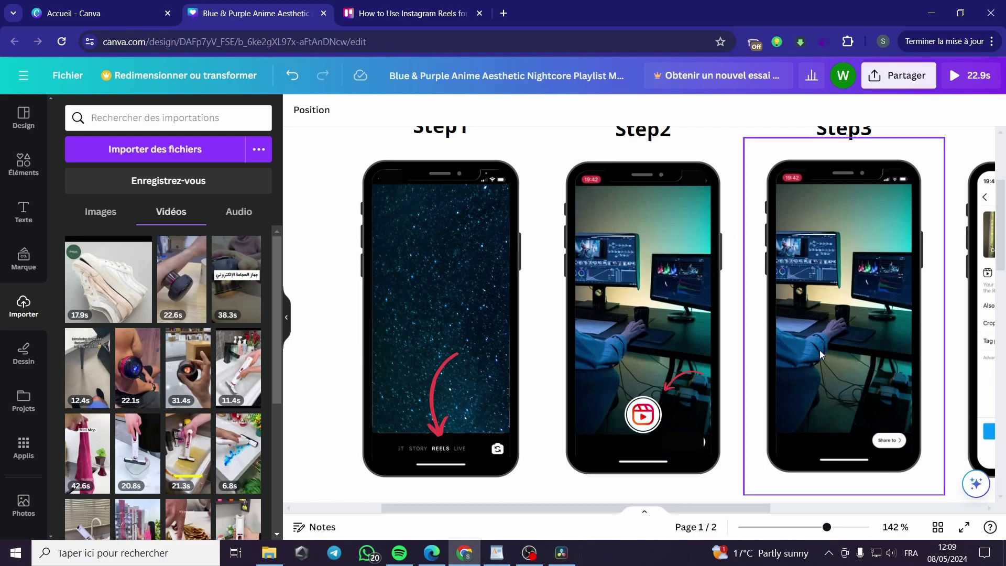
# Scroll the slide right to reveal Step4, then select the Step3 phone mockup group
pyautogui.moveTo(768, 508); pyautogui.dragTo(895, 512)
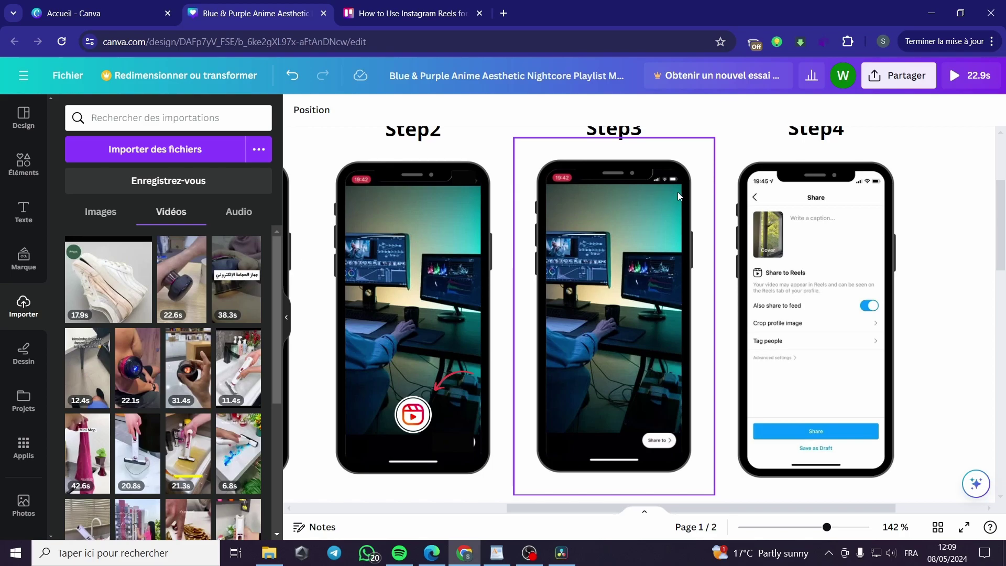
pyautogui.click(655, 197)
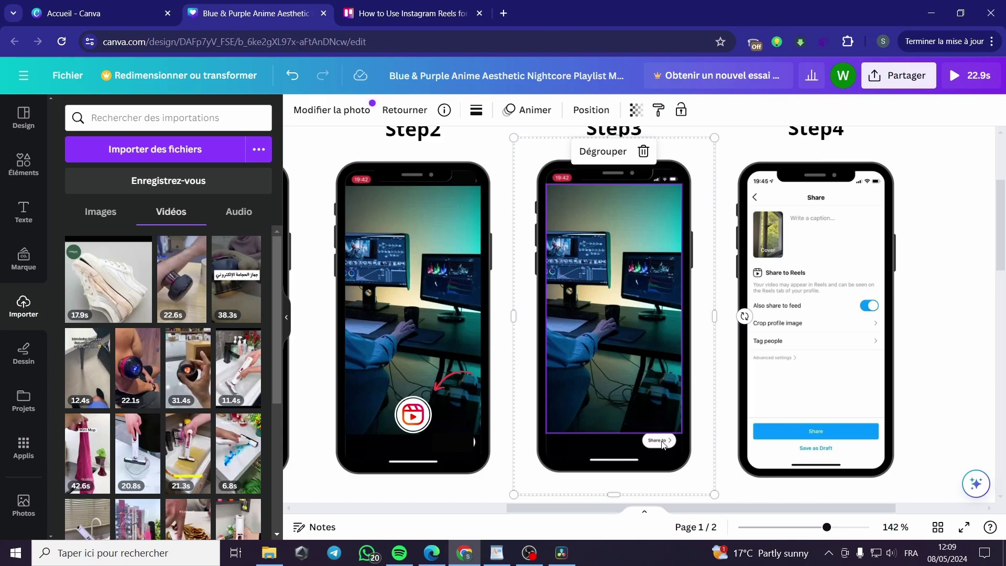
pyautogui.moveTo(756, 513); pyautogui.dragTo(824, 513)
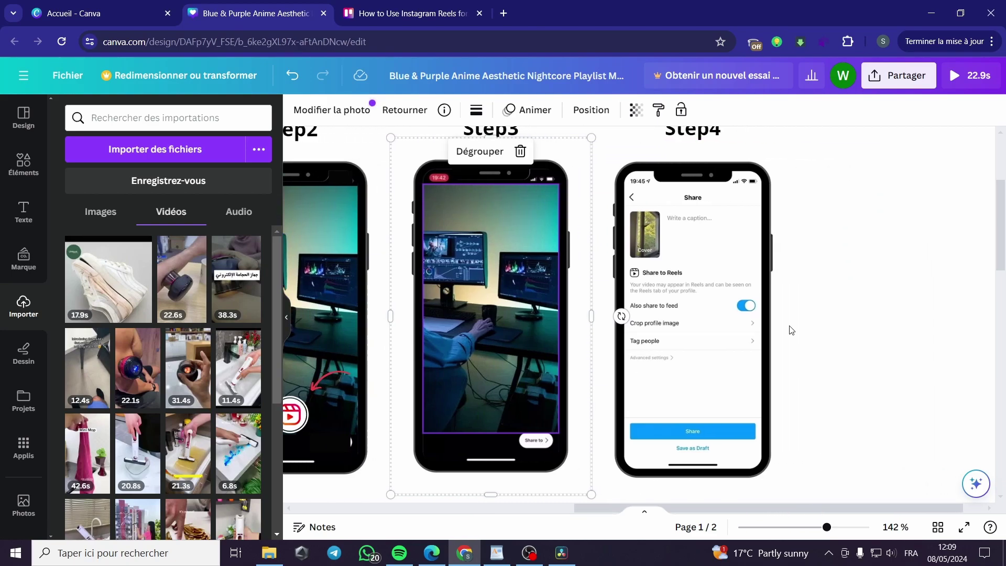
pyautogui.scroll(1, 687, 220)
pyautogui.scroll(-1, 692, 200)
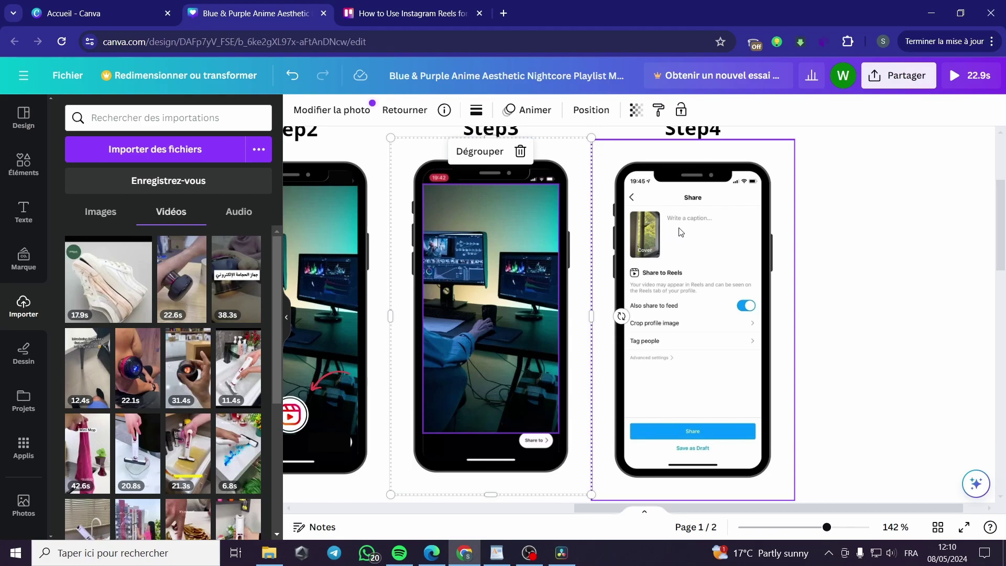
pyautogui.scroll(-2, 725, 232)
pyautogui.scroll(2, 725, 232)
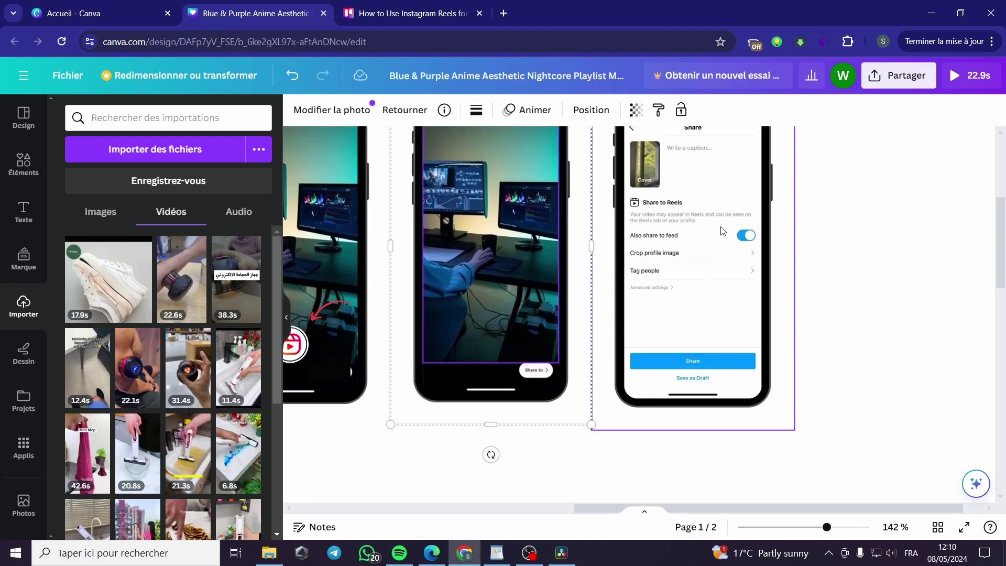
pyautogui.click(432, 553)
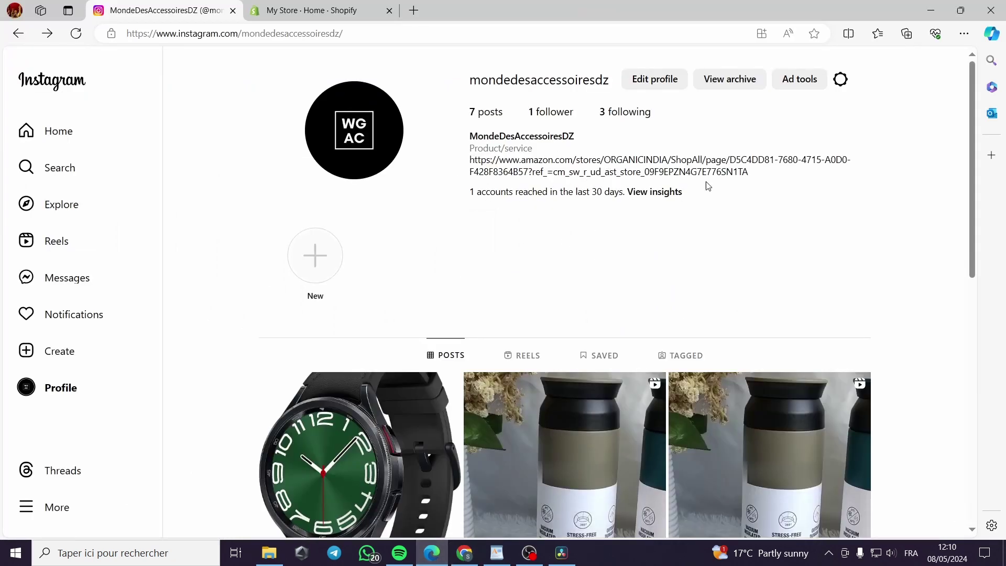
pyautogui.click(665, 83)
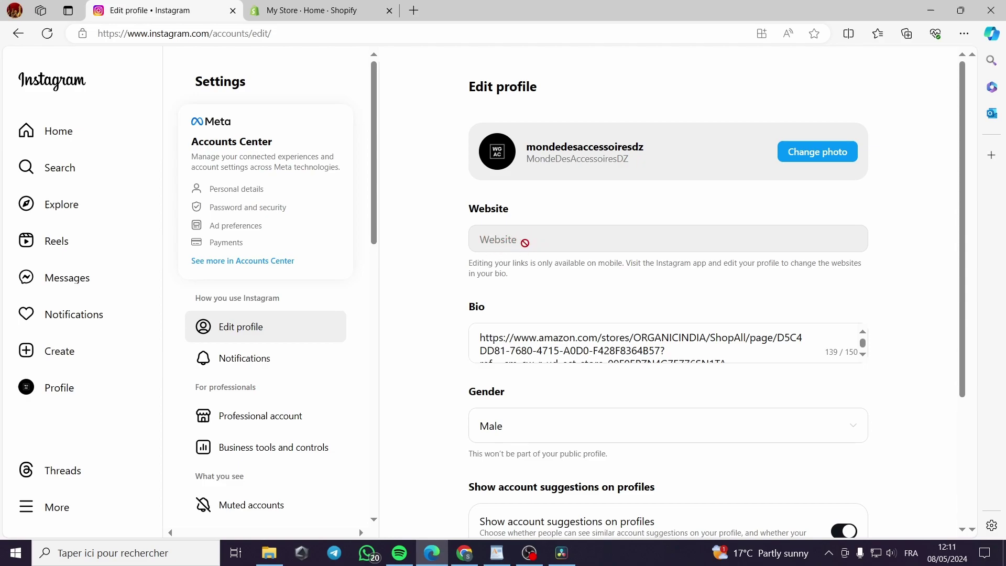
pyautogui.click(635, 338)
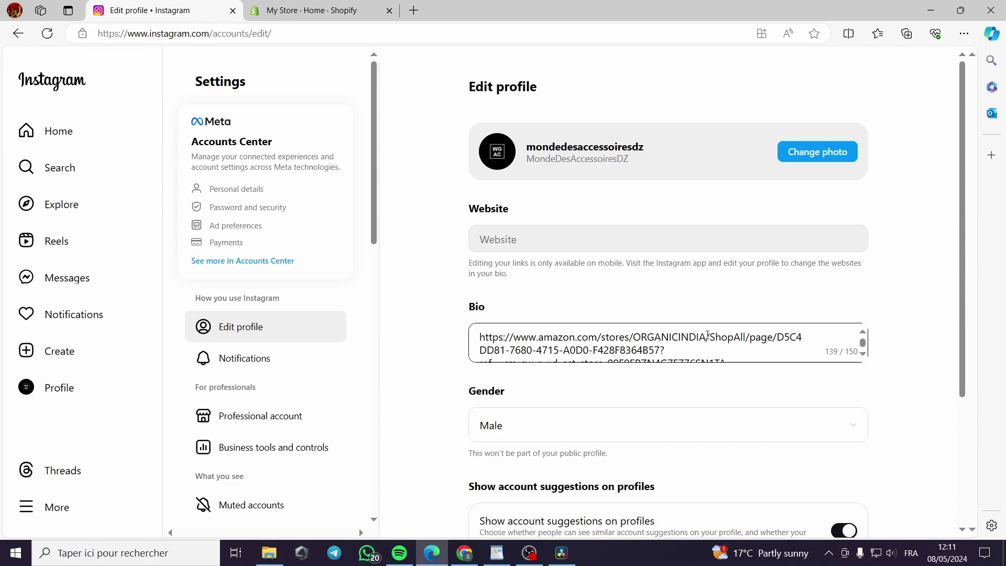
pyautogui.moveTo(707, 338); pyautogui.dragTo(713, 376)
pyautogui.moveTo(750, 349); pyautogui.dragTo(707, 345)
pyautogui.press('BackSpace')
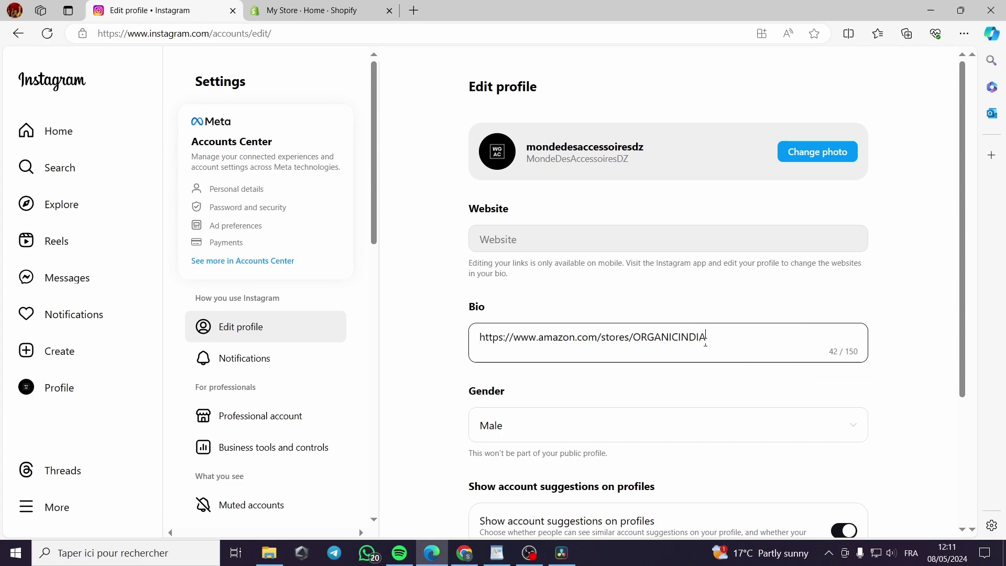
pyautogui.scroll(-3, 499, 377)
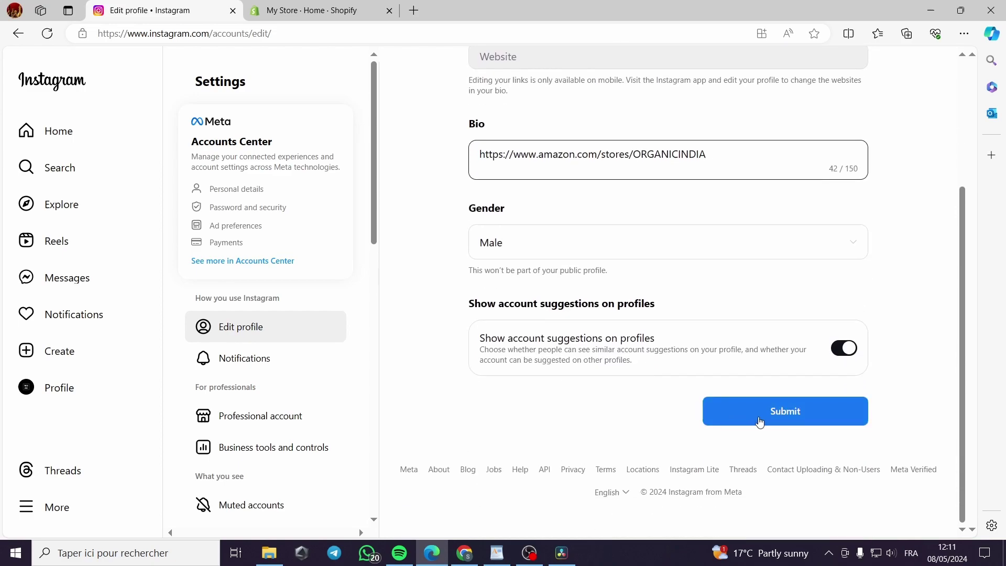
pyautogui.click(784, 416)
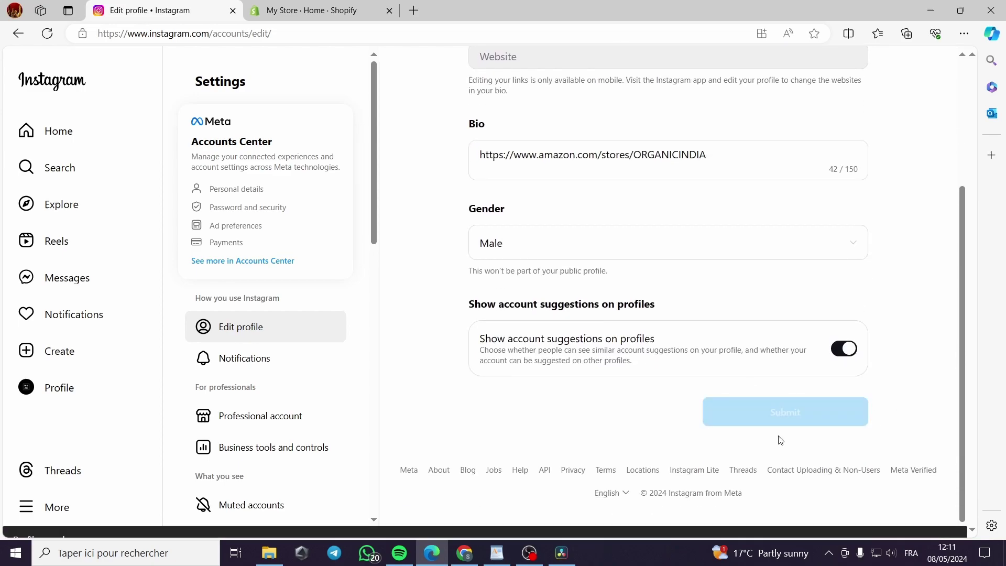
# Check the updated bio on the profile page, then switch to the Shopify store admin
pyautogui.scroll(3, 627, 285)
pyautogui.scroll(-3, 502, 210)
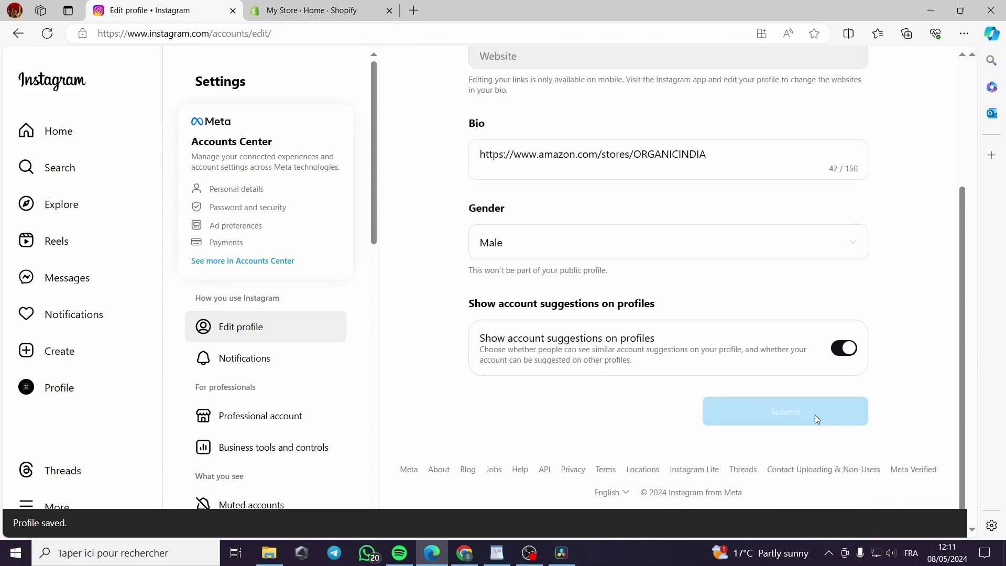
pyautogui.scroll(1, 475, 217)
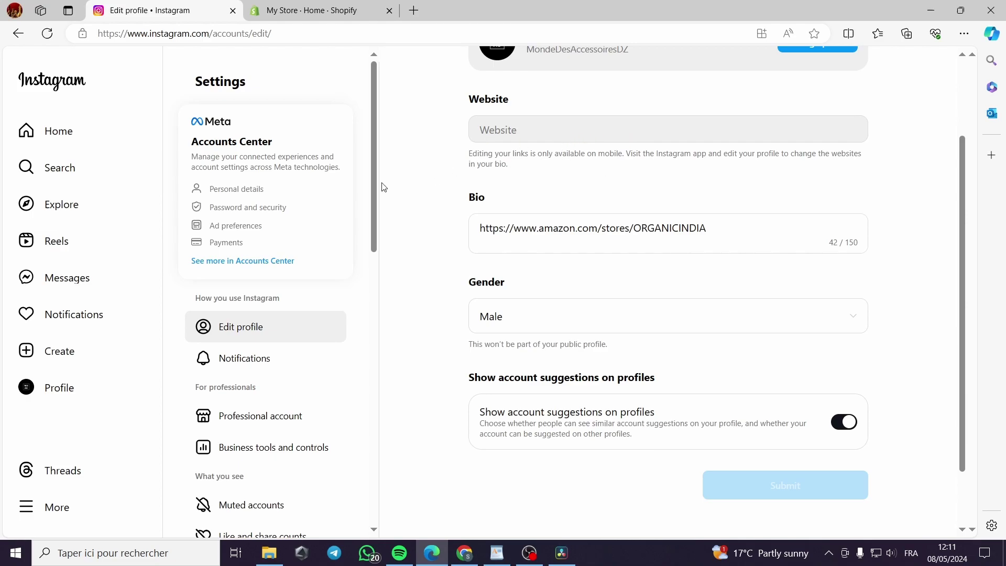
pyautogui.click(72, 390)
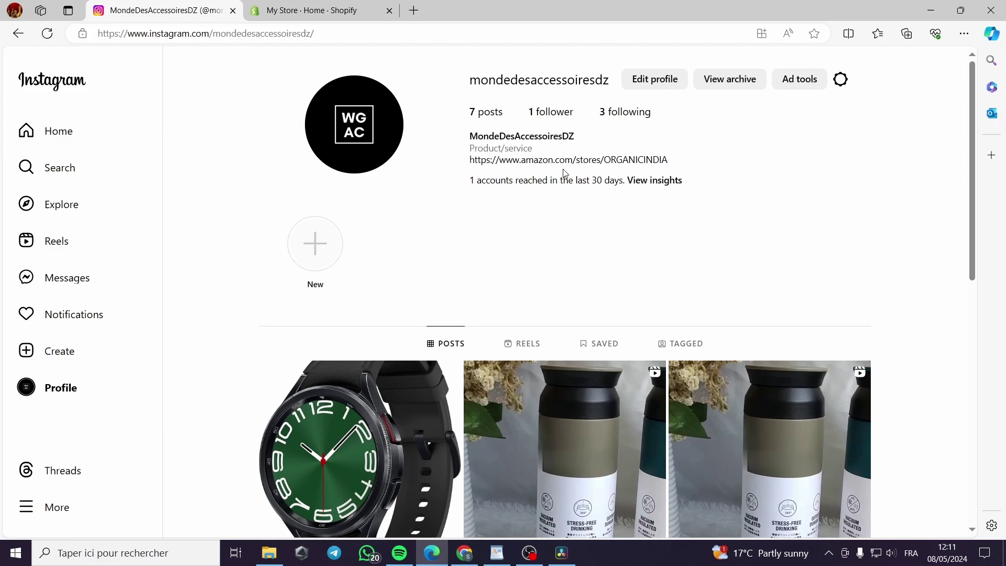
pyautogui.click(340, 10)
pyautogui.moveTo(832, 167)
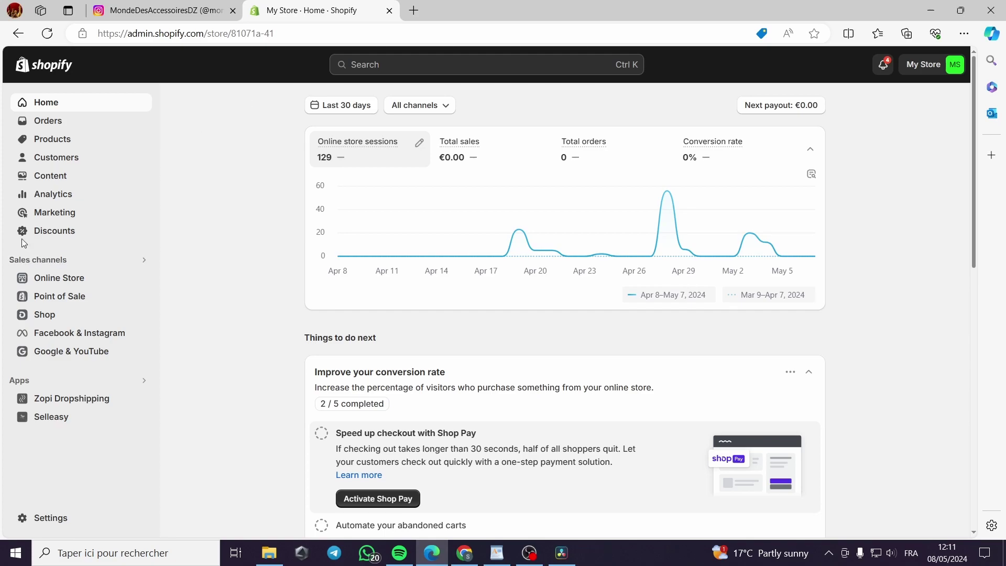
# Copy the Ashwagandha product's share link from the Shopify product list
pyautogui.click(50, 177)
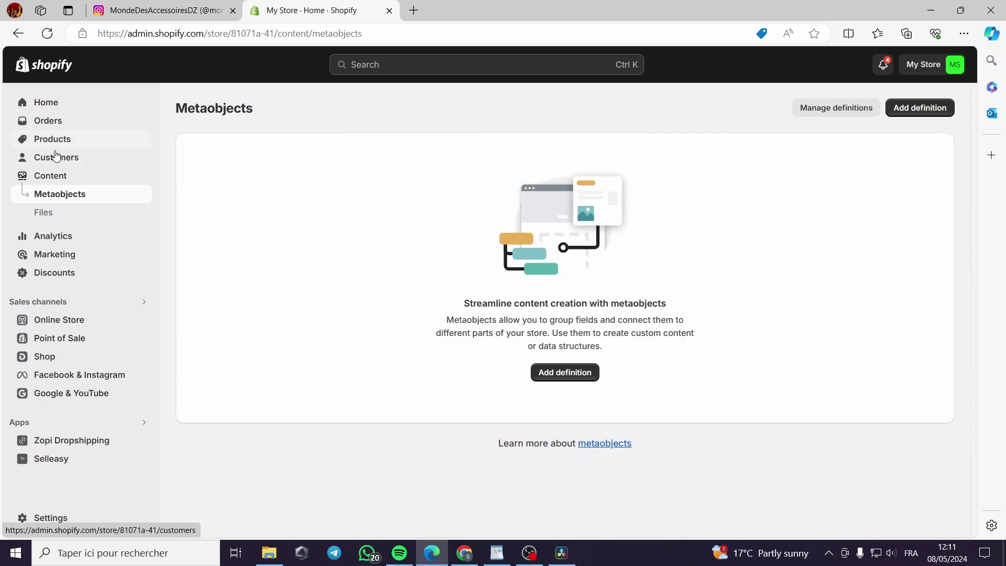
pyautogui.click(59, 139)
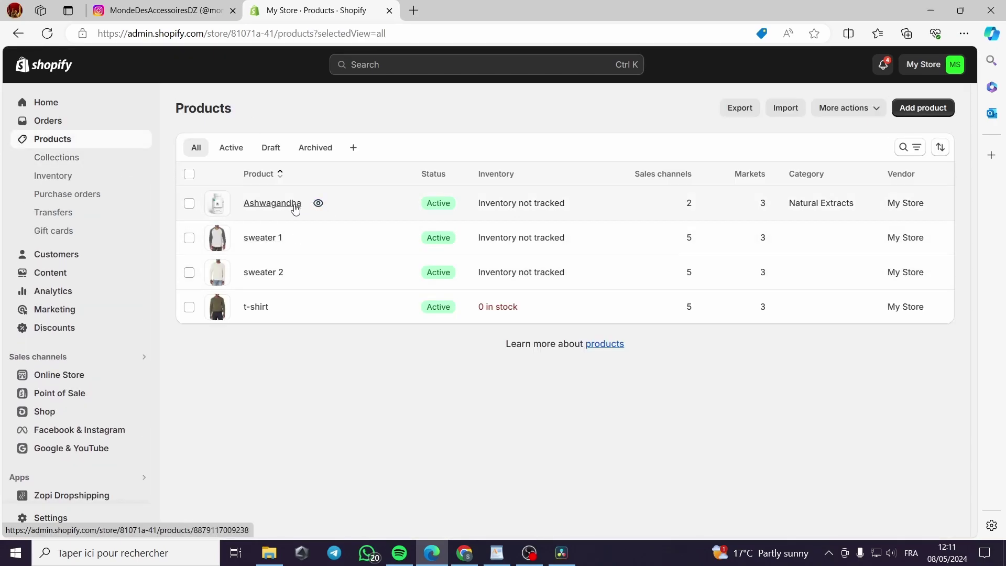
pyautogui.click(871, 215)
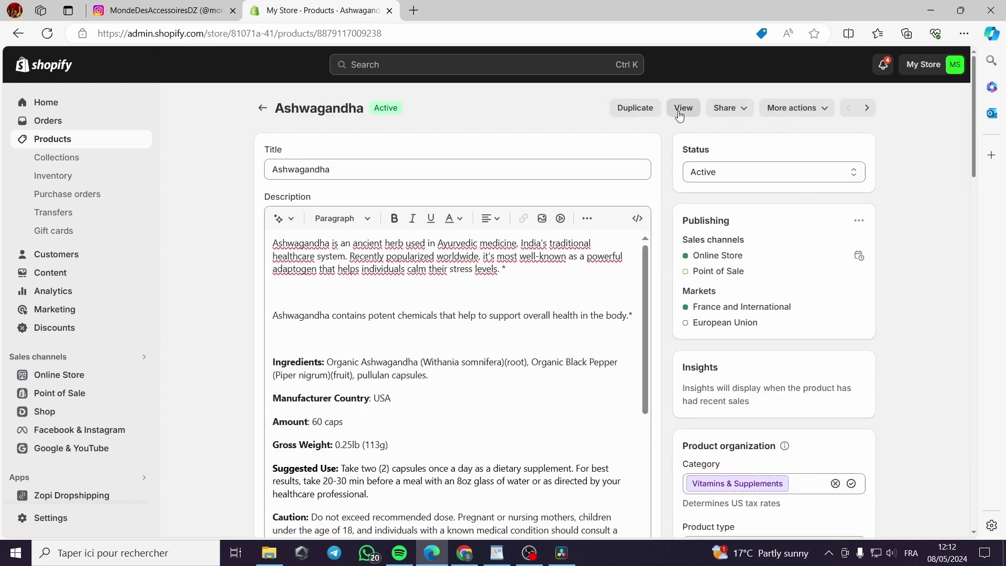
pyautogui.click(743, 111)
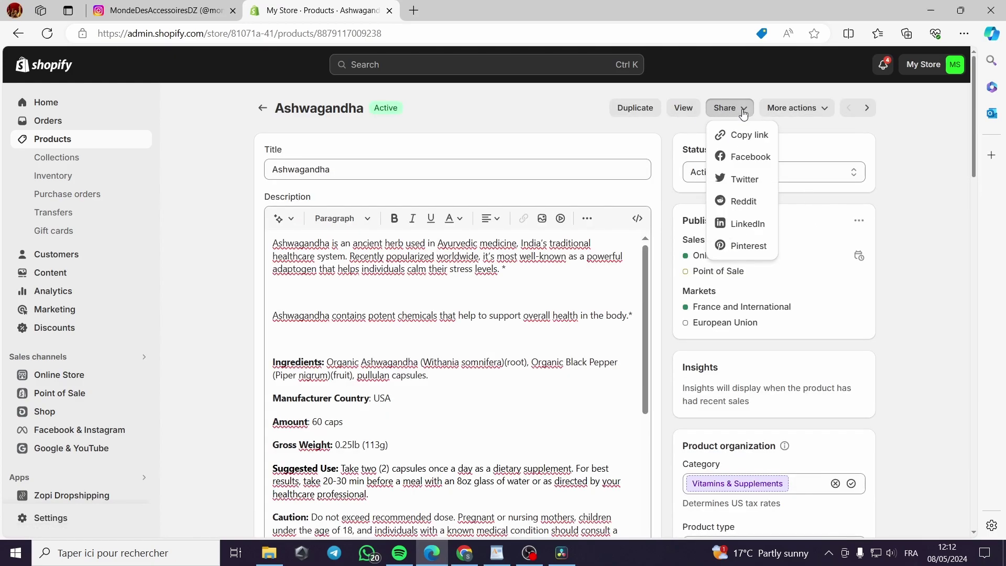
pyautogui.click(753, 138)
# Replace the bio link with the copied Shopify Ashwagandha link and save the profile
pyautogui.click(210, 16)
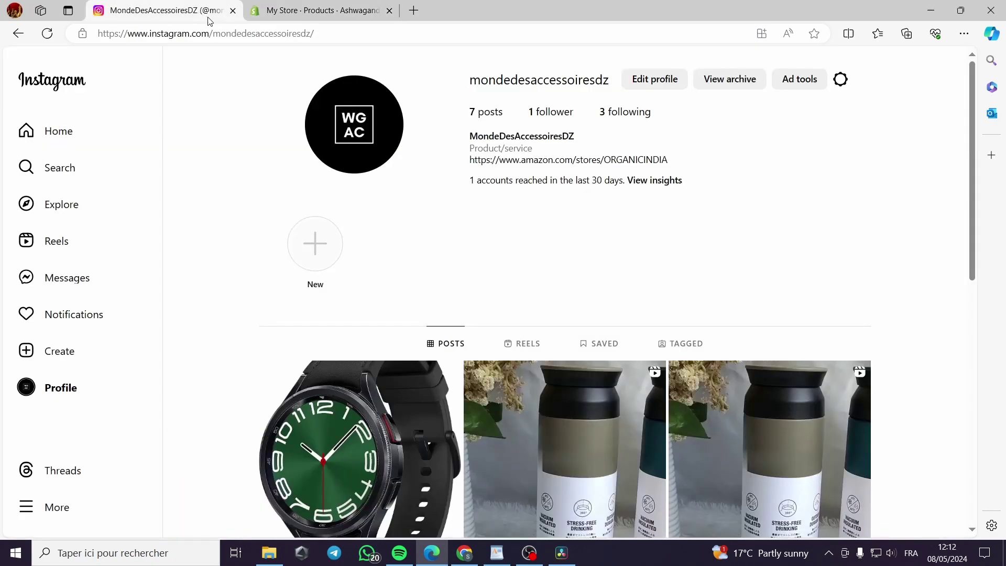
pyautogui.click(663, 84)
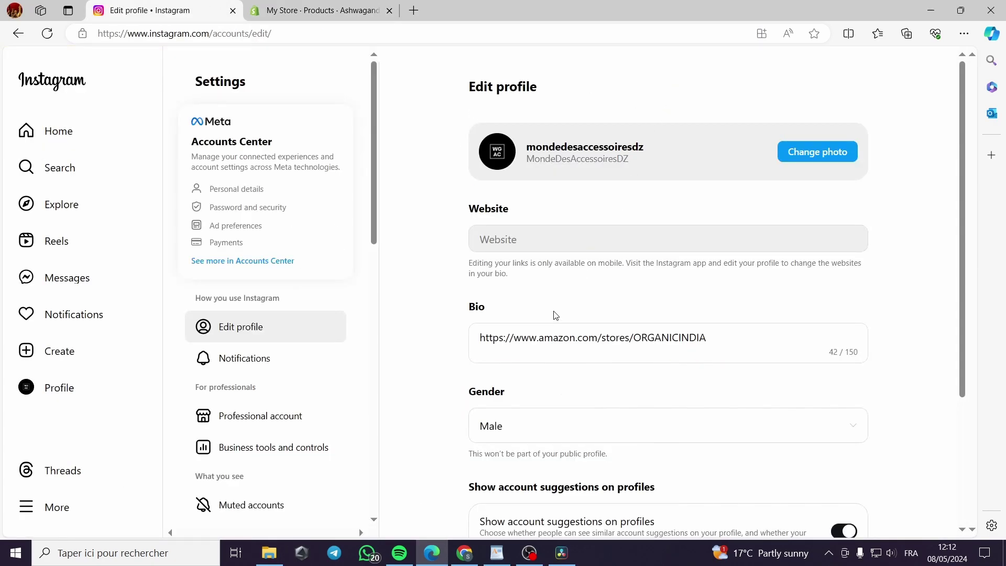
pyautogui.moveTo(761, 343); pyautogui.dragTo(466, 342)
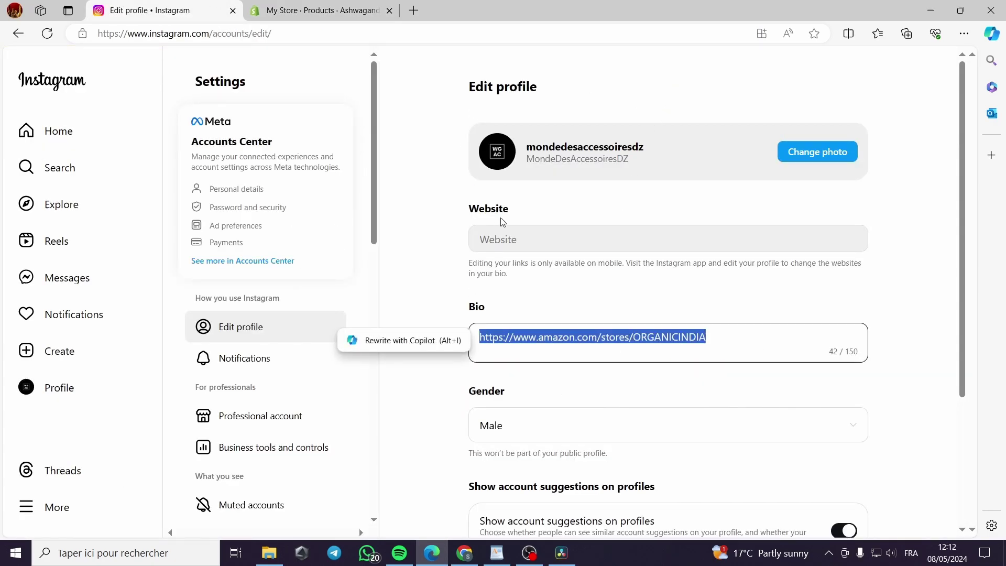
pyautogui.hotkey('ctrl', 'v')
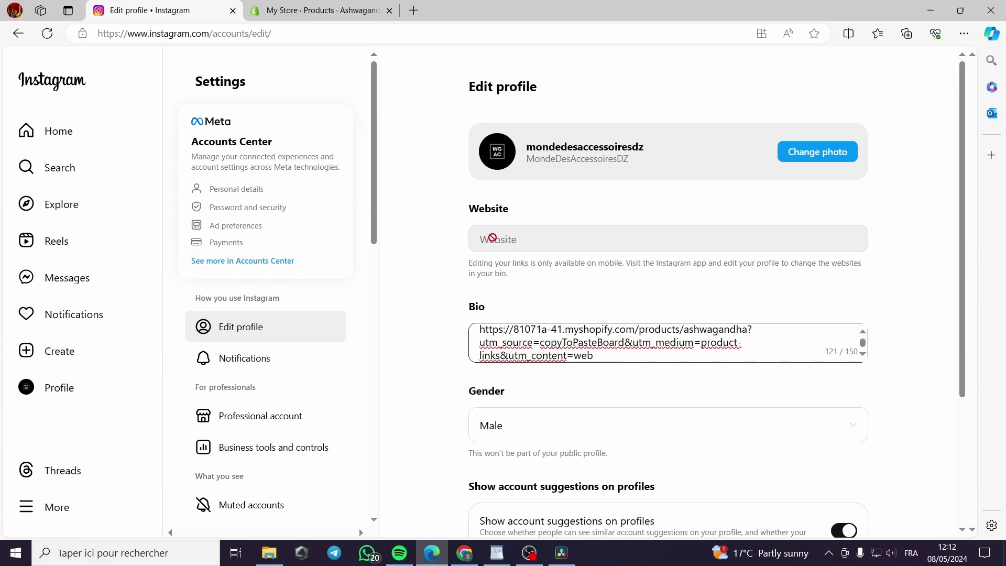
pyautogui.scroll(-3, 811, 388)
pyautogui.click(785, 411)
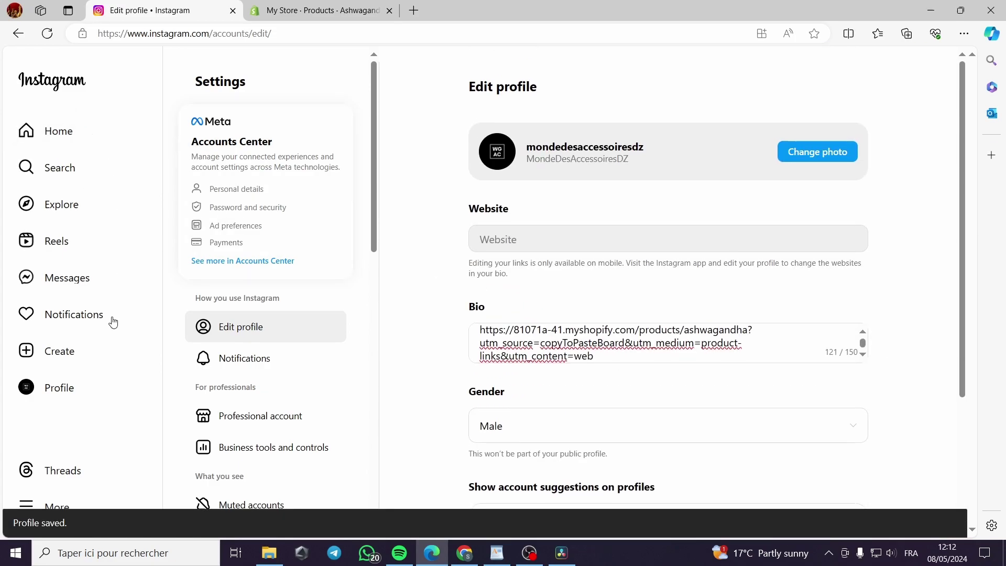
pyautogui.click(48, 389)
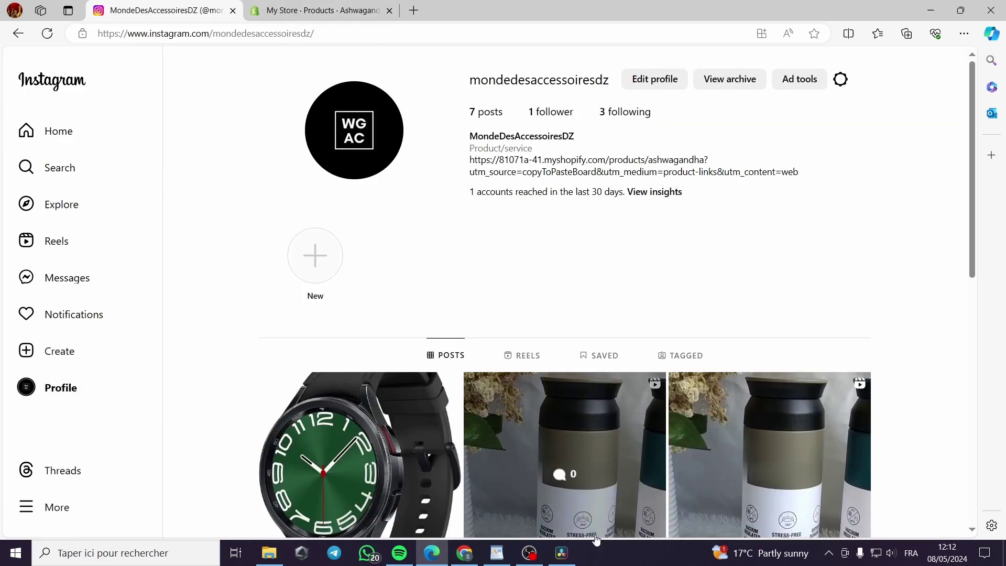
# Scroll down to the Method 2 page in Canva and play its product video
pyautogui.click(464, 551)
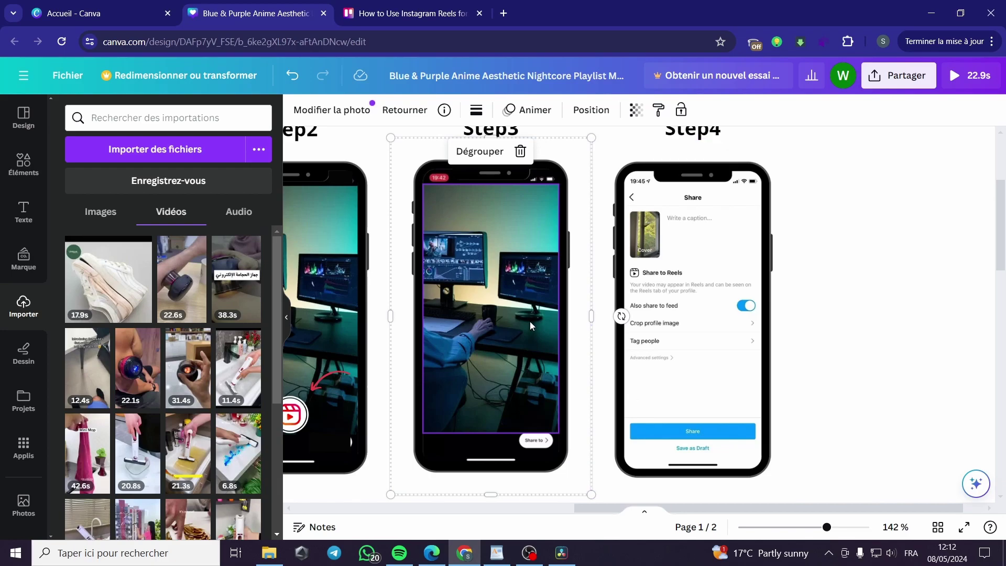
pyautogui.scroll(-4, 530, 322)
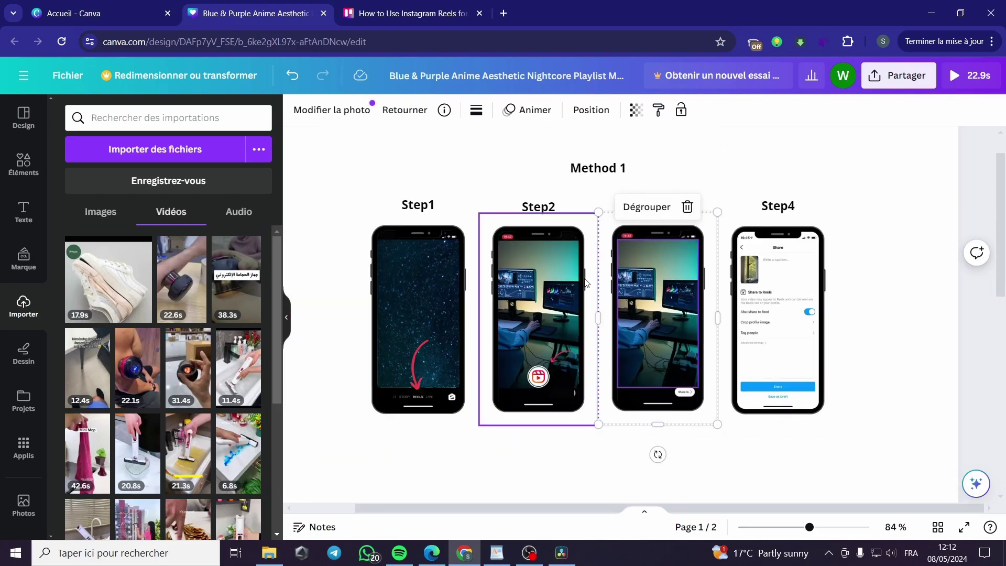
pyautogui.scroll(-5, 586, 283)
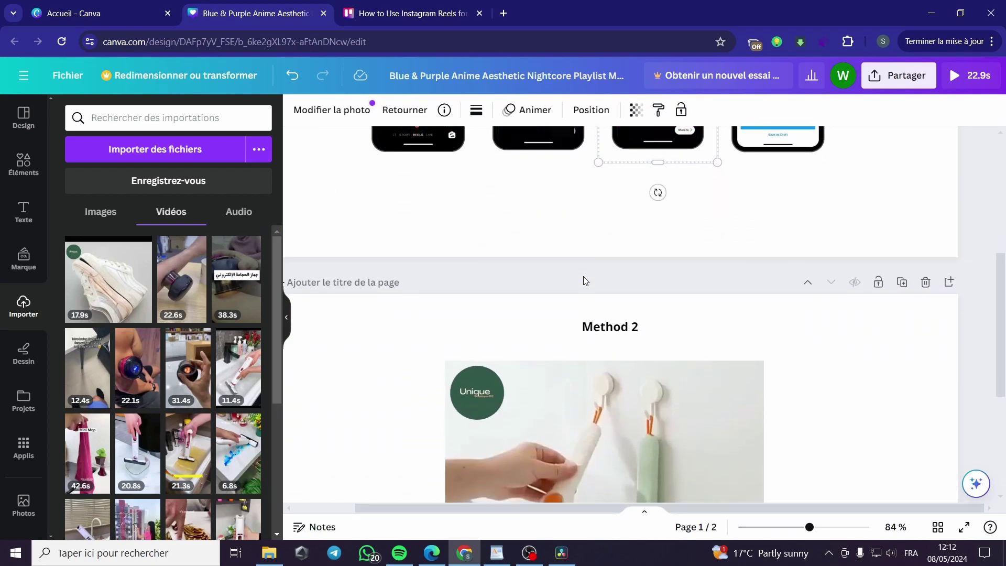
pyautogui.scroll(-3, 584, 278)
pyautogui.scroll(-1, 597, 280)
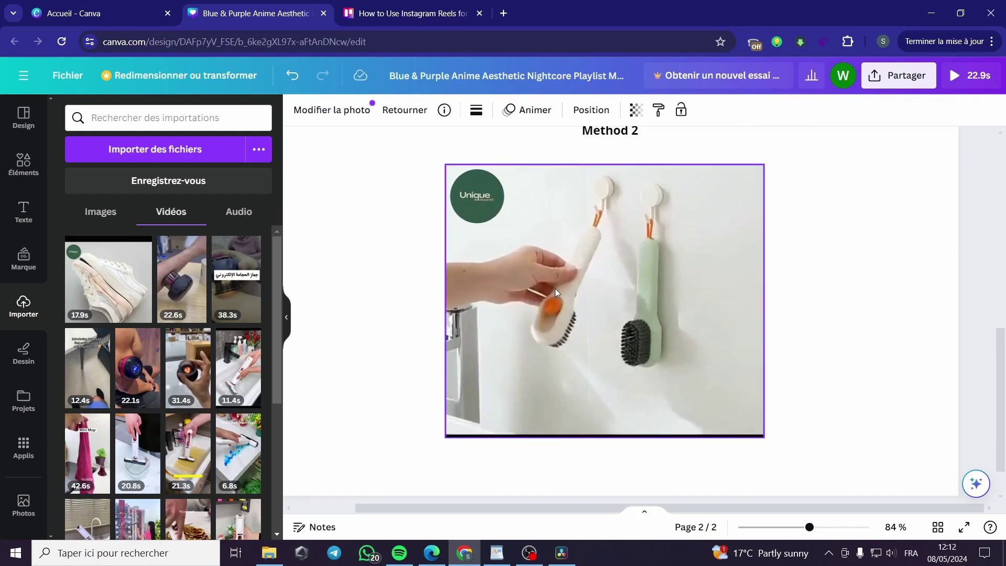
pyautogui.click(603, 301)
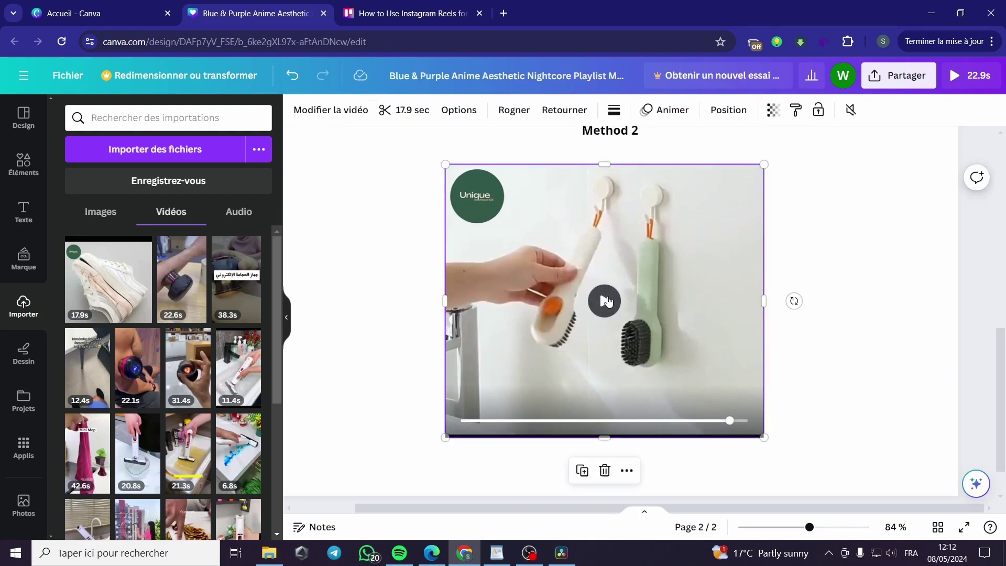
pyautogui.click(604, 299)
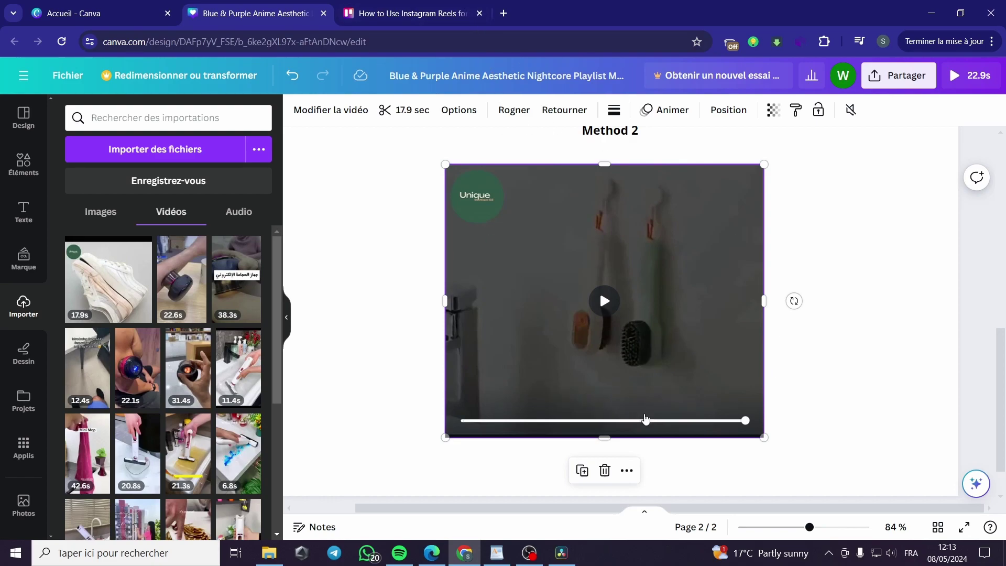
pyautogui.click(432, 553)
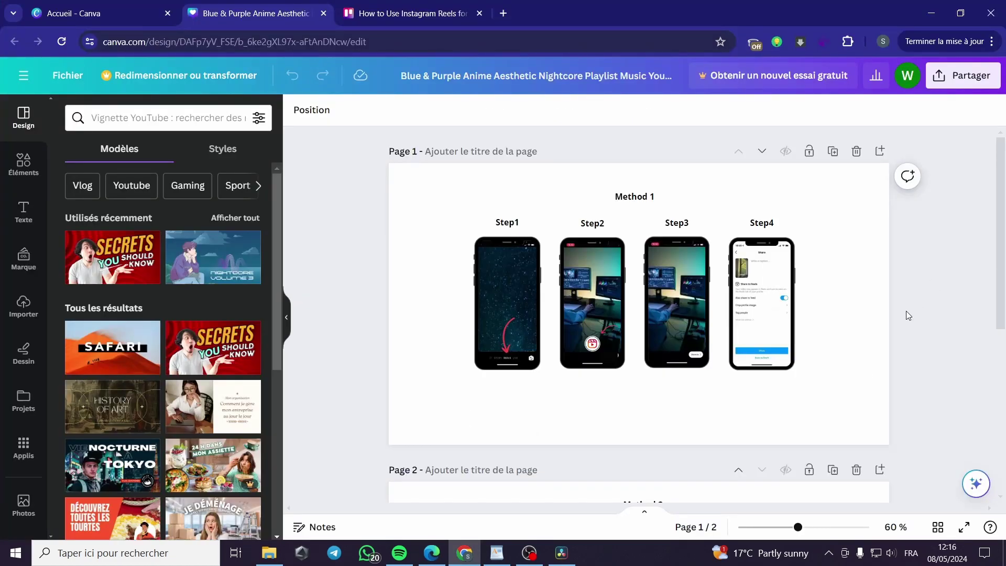
# Scroll between both pages, select Method 2, and check the Uploads and Design panels
pyautogui.scroll(-5, 801, 298)
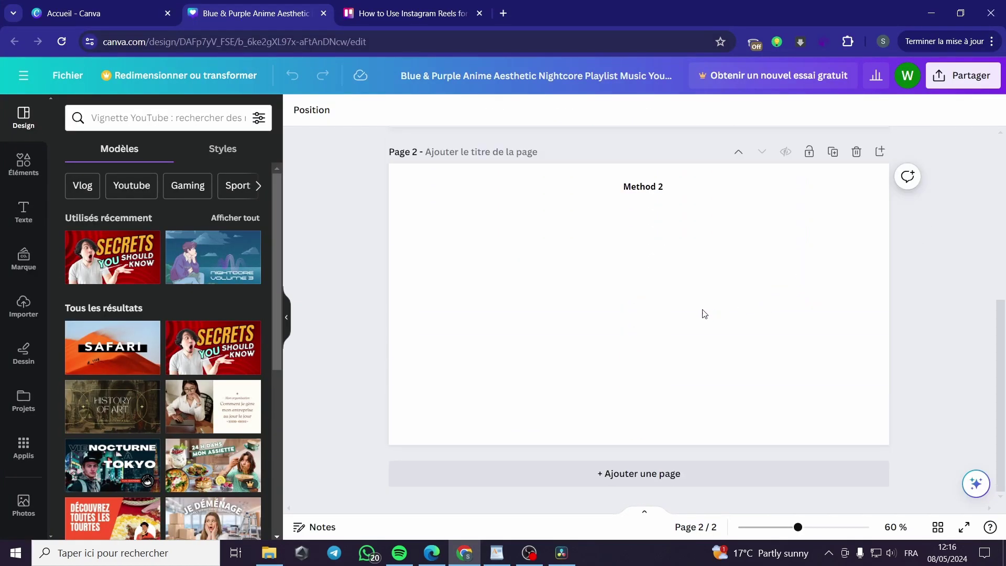
pyautogui.scroll(5, 704, 313)
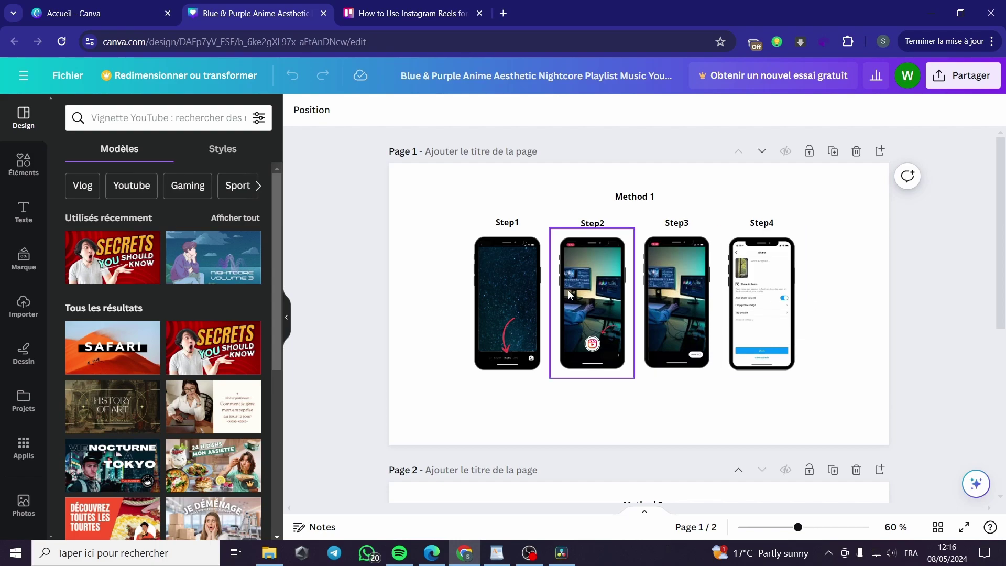
pyautogui.scroll(-4, 838, 298)
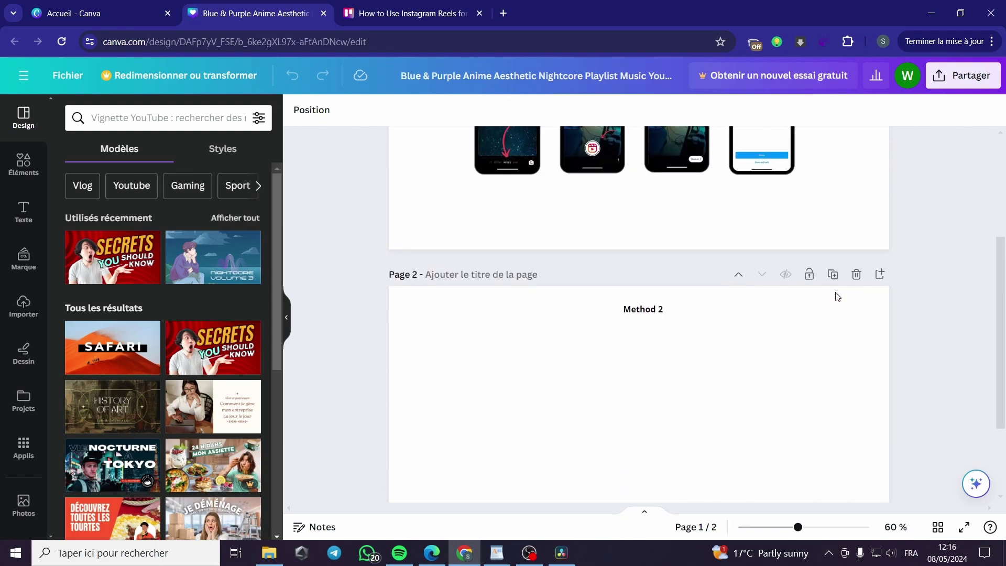
pyautogui.scroll(1, 649, 467)
pyautogui.click(660, 459)
pyautogui.scroll(-2, 660, 458)
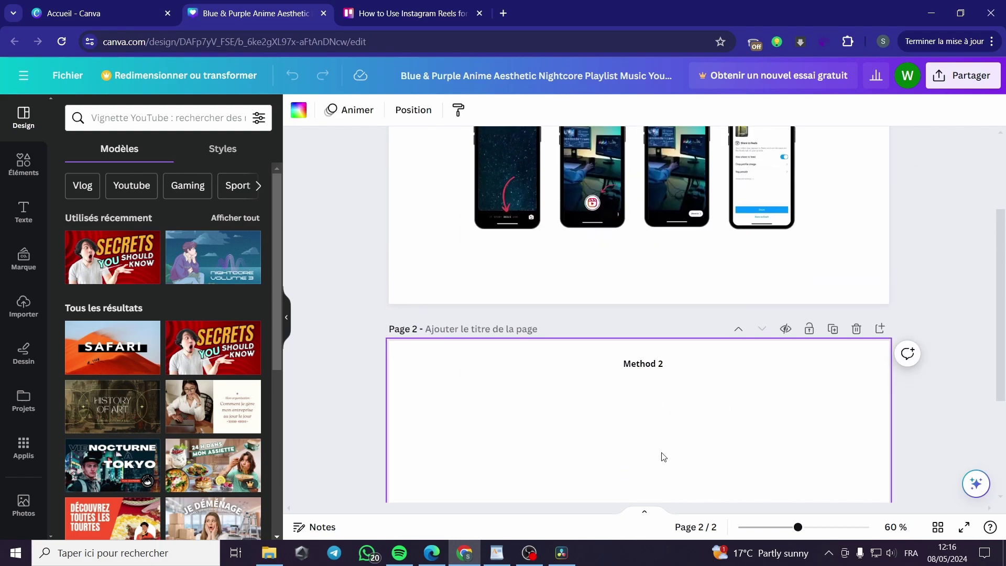
pyautogui.scroll(4, 587, 377)
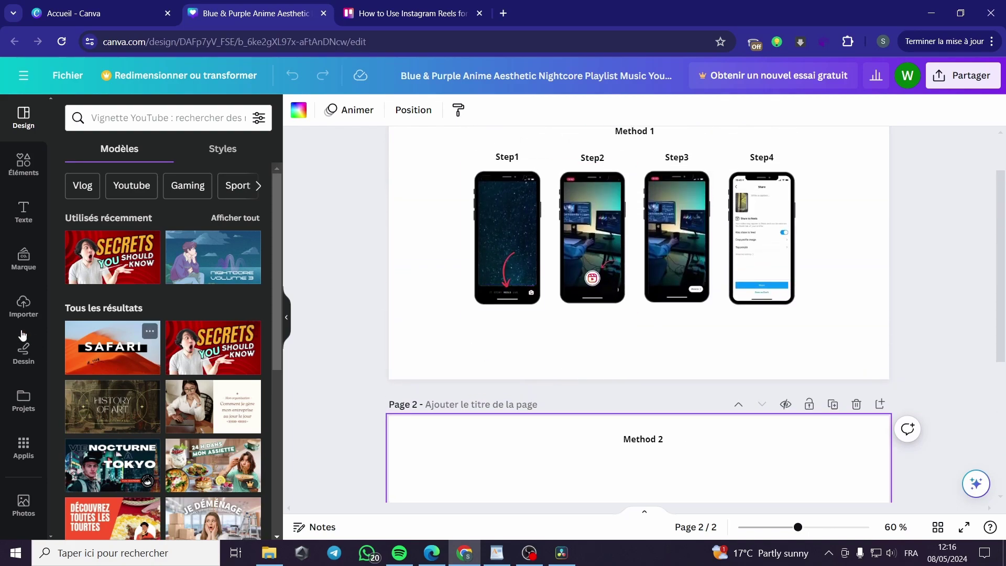
pyautogui.click(23, 305)
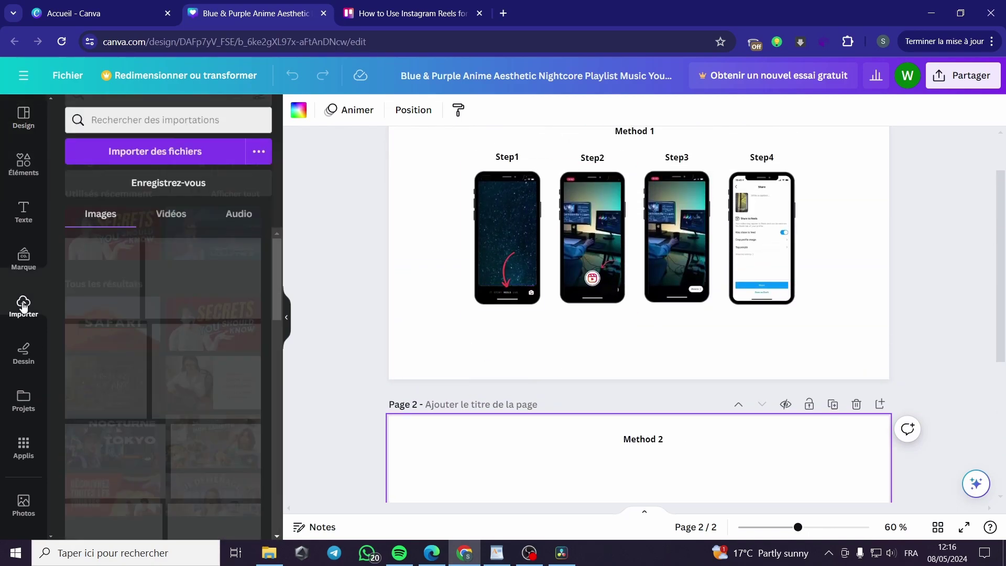
pyautogui.click(23, 116)
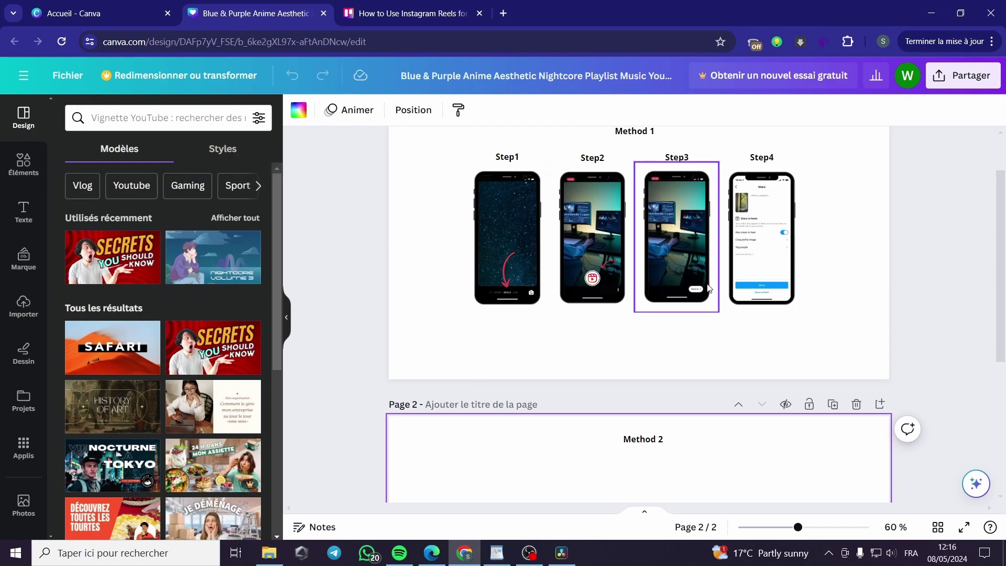
pyautogui.scroll(-1, 740, 287)
pyautogui.scroll(2, 742, 289)
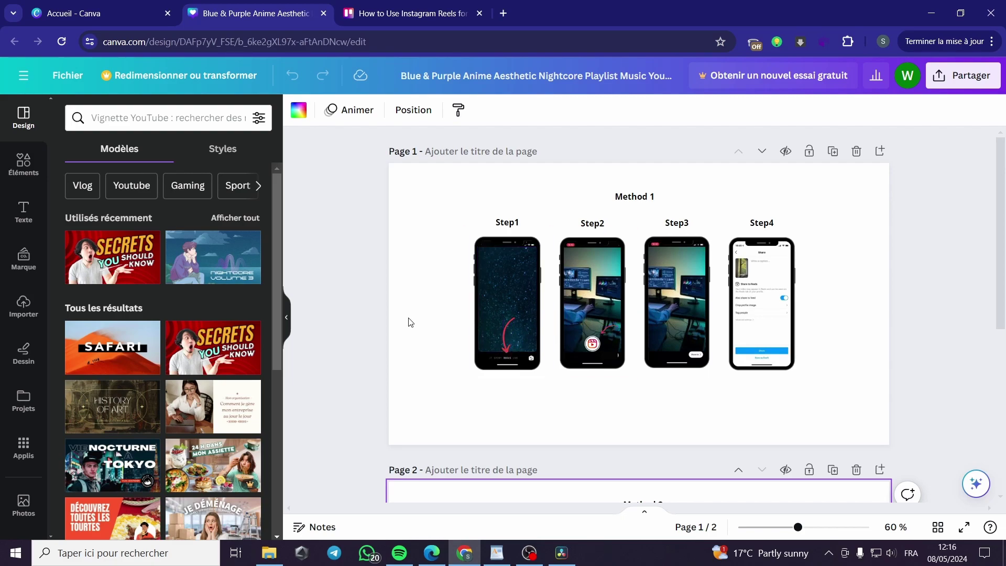
# Add a 'Link in Bio' heading, colour it white, and shrink it onto the Step3 phone
pyautogui.click(35, 211)
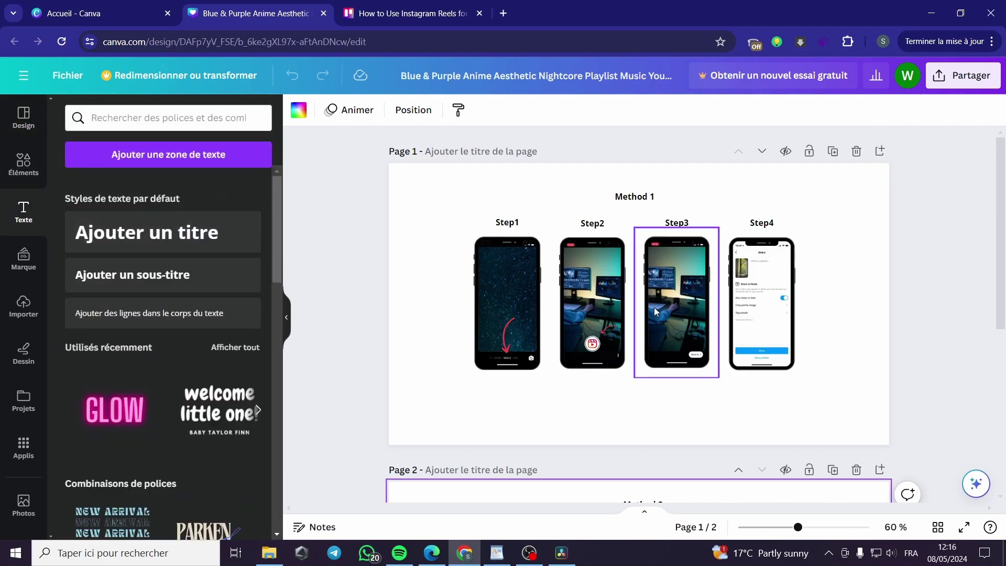
pyautogui.click(144, 237)
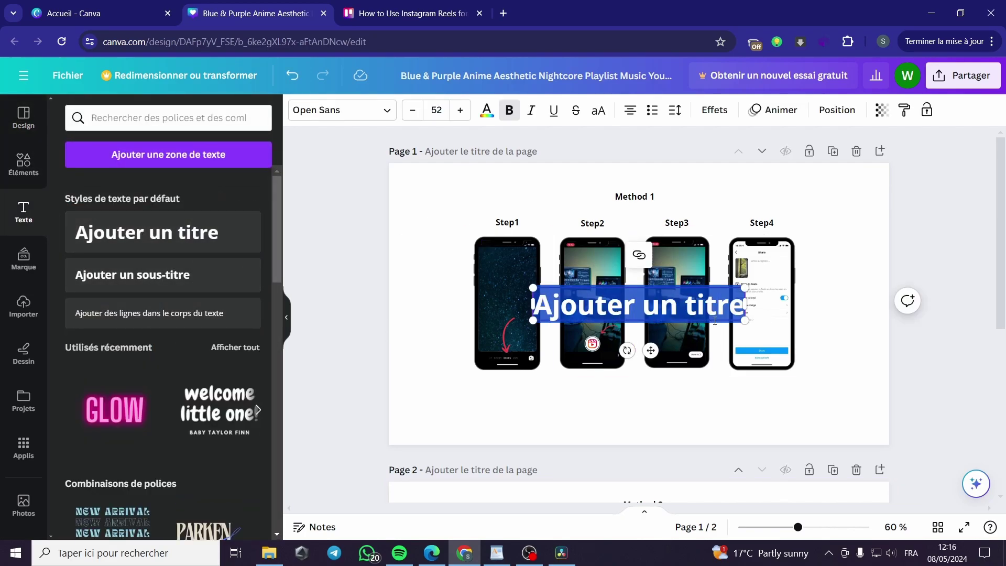
pyautogui.write('L')
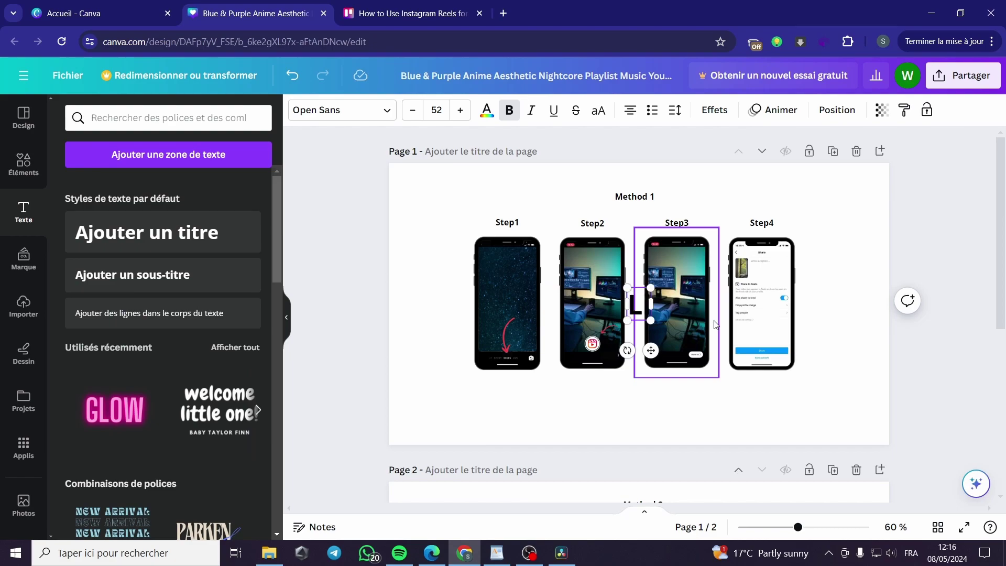
pyautogui.write('ink in Bio')
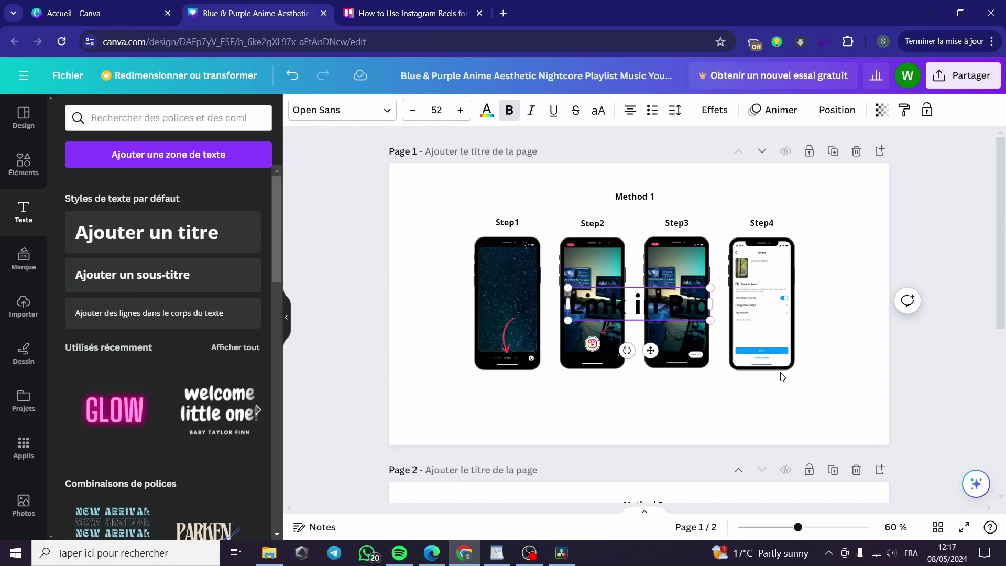
pyautogui.moveTo(710, 305); pyautogui.dragTo(644, 305)
pyautogui.moveTo(571, 305); pyautogui.dragTo(568, 305)
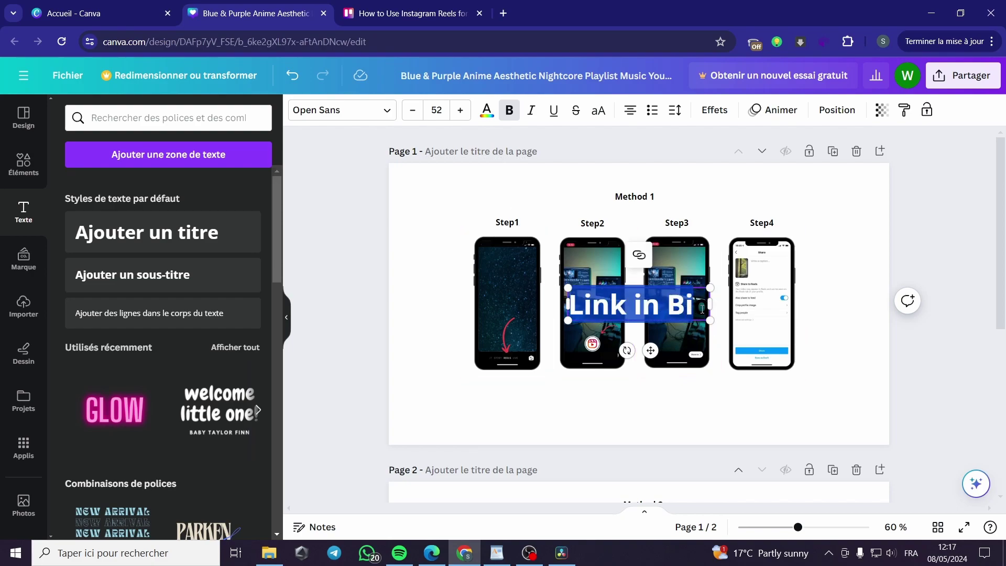
pyautogui.click(482, 108)
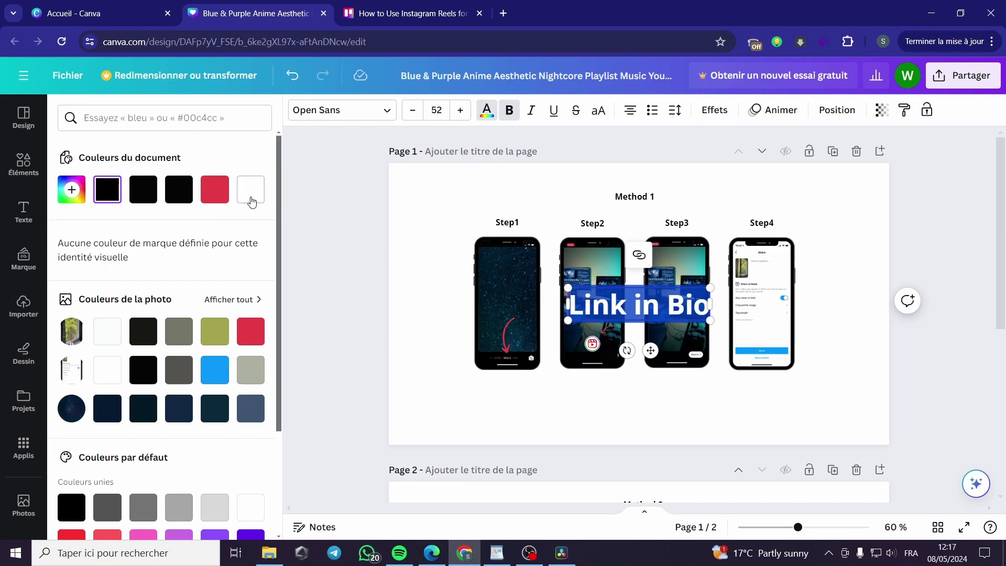
pyautogui.moveTo(709, 320); pyautogui.dragTo(690, 374)
pyautogui.click(675, 371)
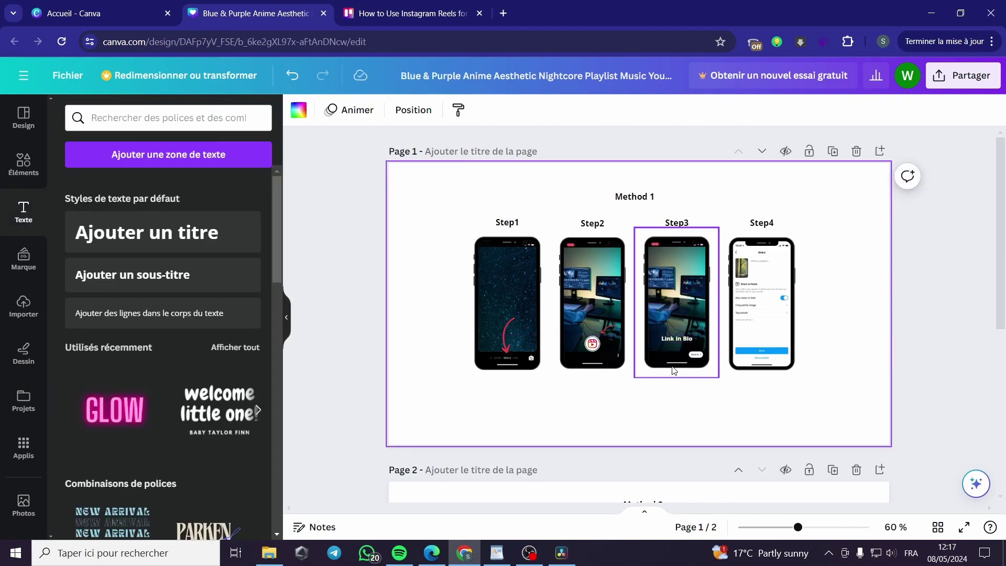